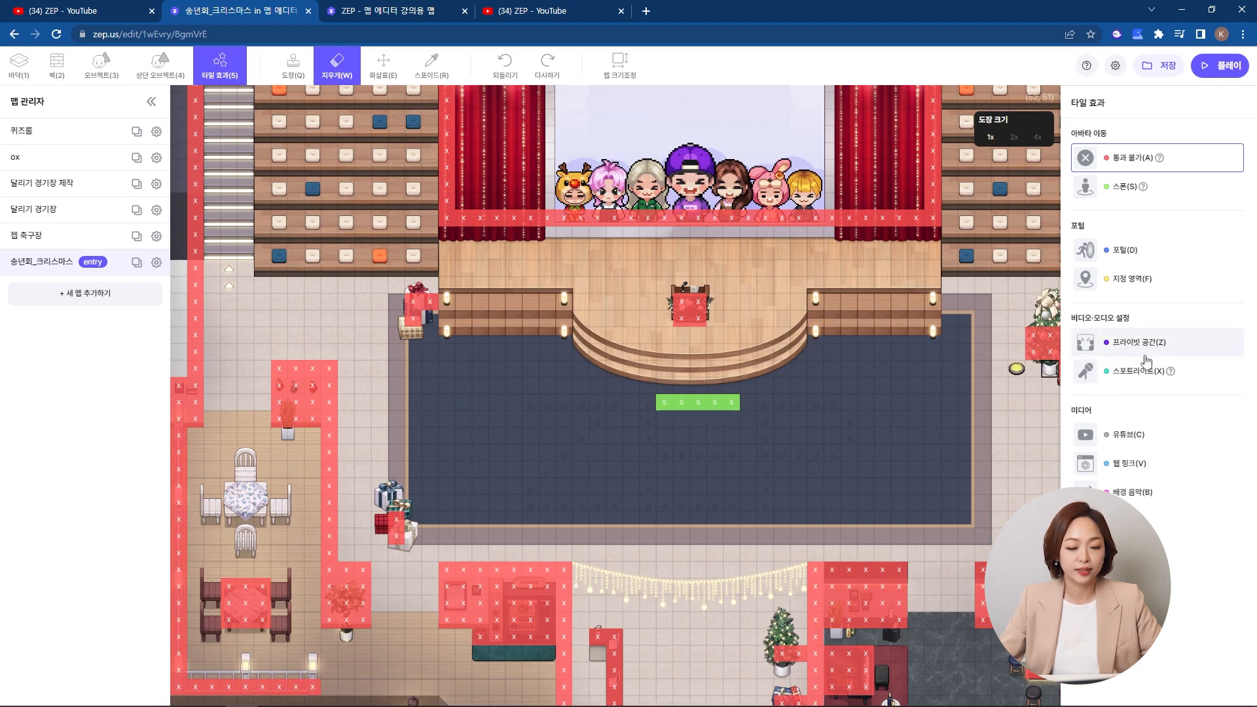
# Stamp a 5×5-tile private space (프라이빗 공간) with area ID 1 over the white dining table and save the map.
pyautogui.click(1146, 358)
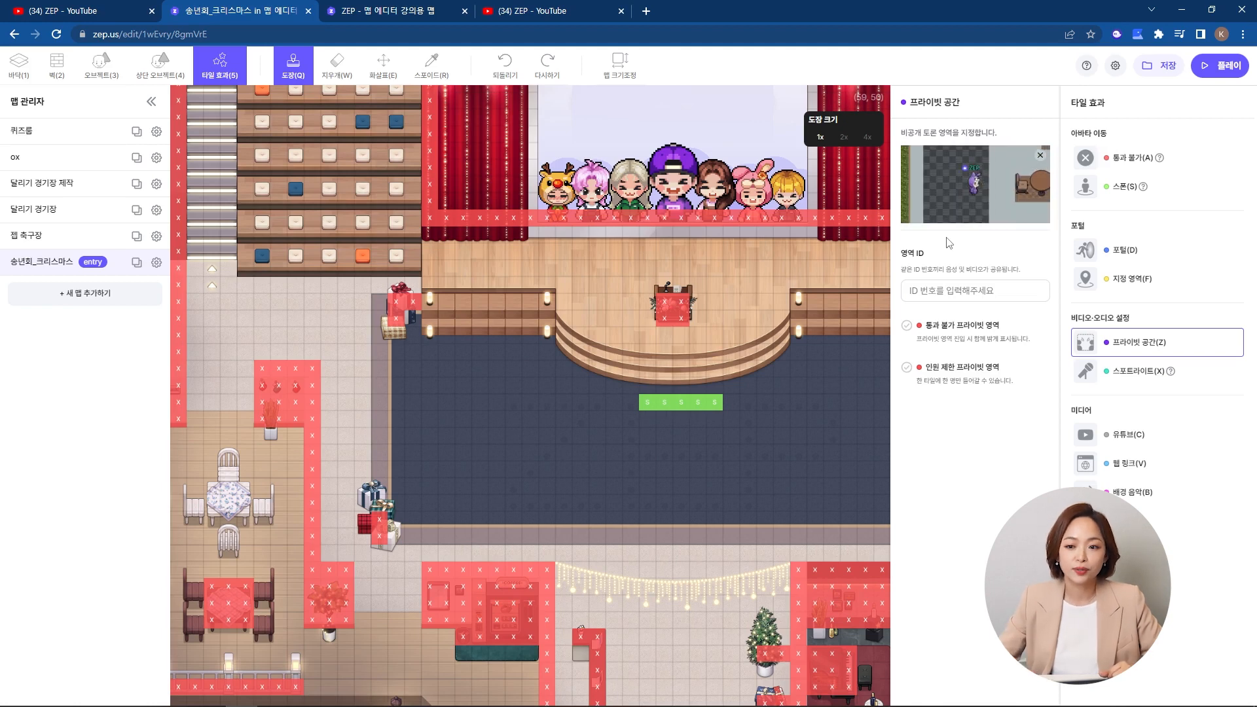
pyautogui.click(1036, 288)
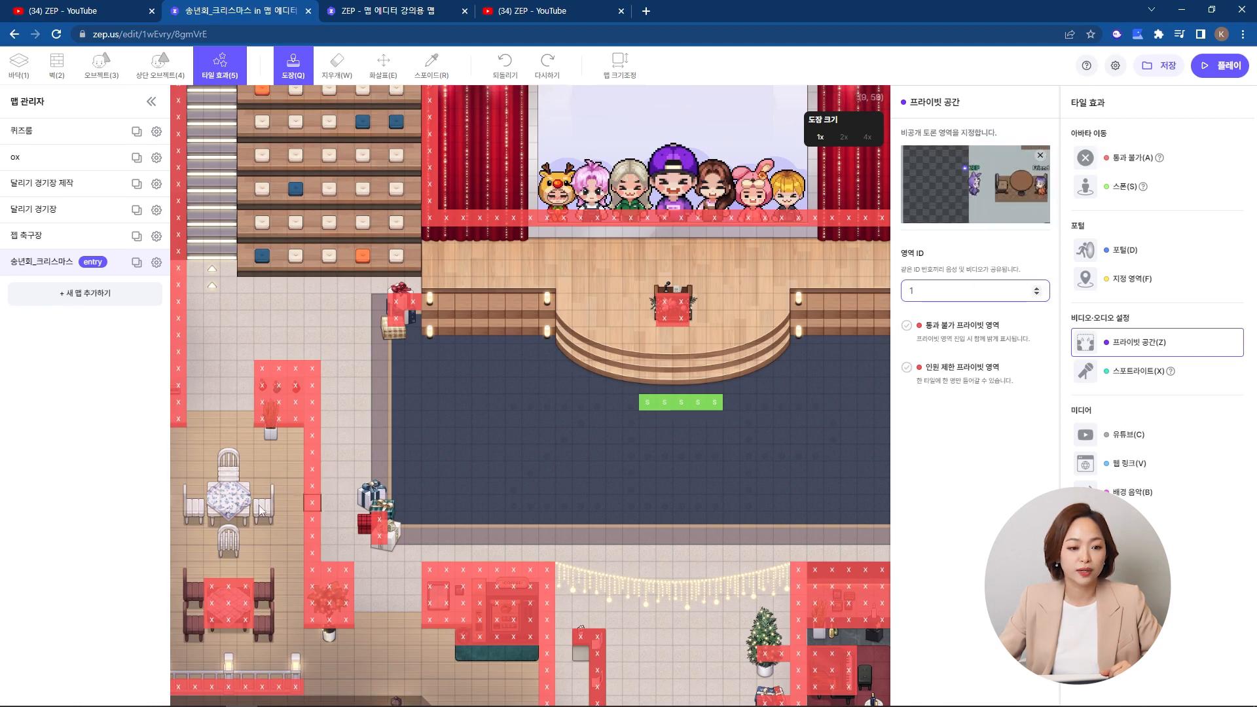
pyautogui.moveTo(191, 475)
pyautogui.mouseDown()
pyautogui.moveTo(262, 471)
pyautogui.moveTo(262, 507)
pyautogui.moveTo(230, 544)
pyautogui.moveTo(209, 538)
pyautogui.moveTo(195, 504)
pyautogui.moveTo(229, 484)
pyautogui.moveTo(248, 519)
pyautogui.moveTo(211, 520)
pyautogui.moveTo(231, 508)
pyautogui.mouseUp()
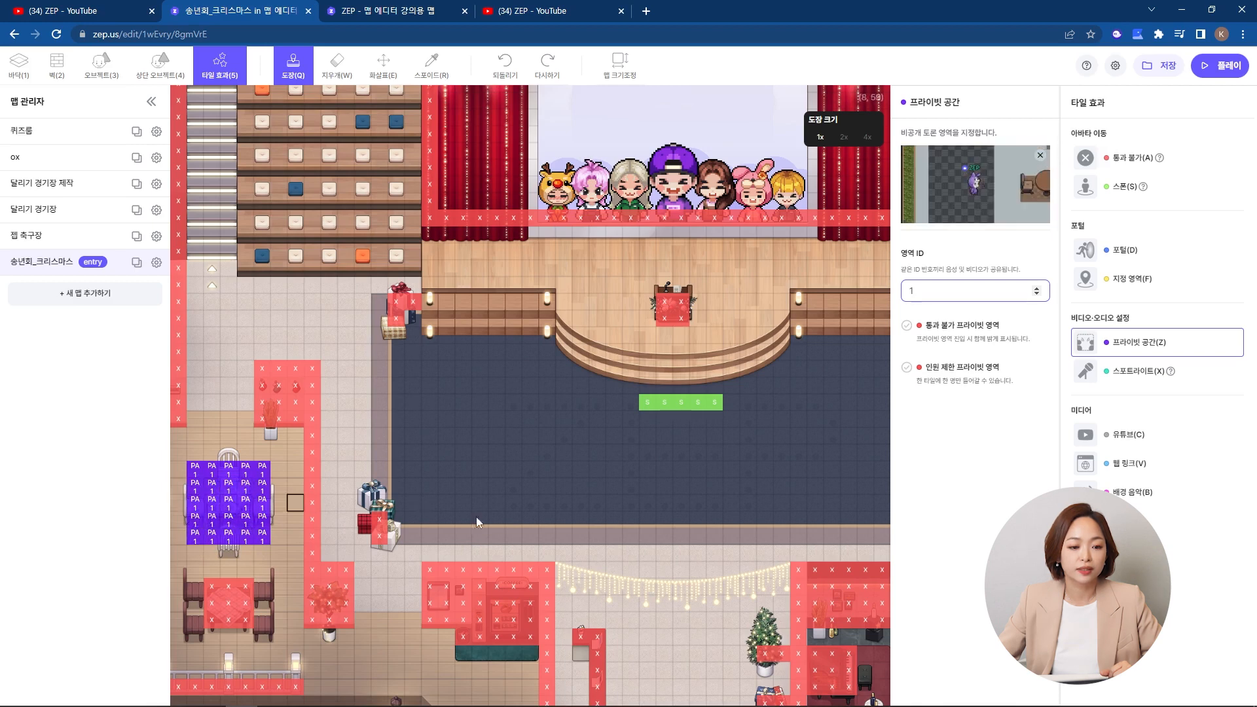
pyautogui.click(1159, 67)
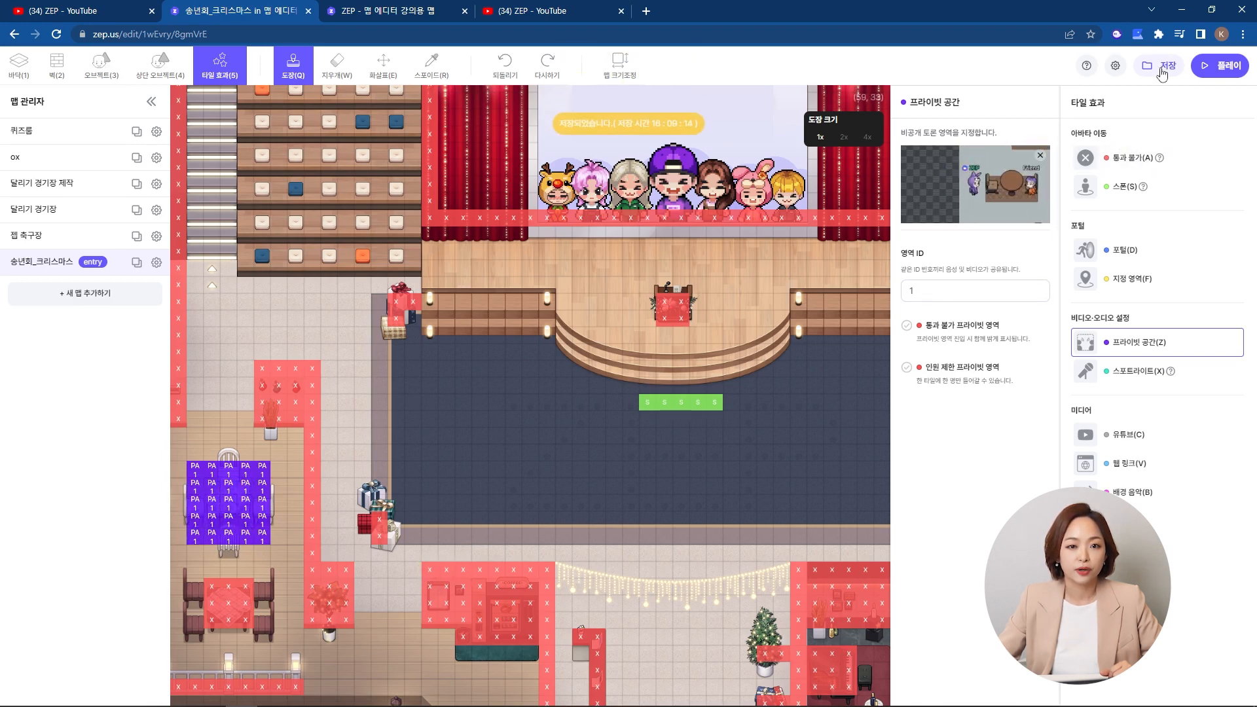
# Switch to the play view of the map and walk the avatar to the white dining table to test the private space.
pyautogui.click(389, 13)
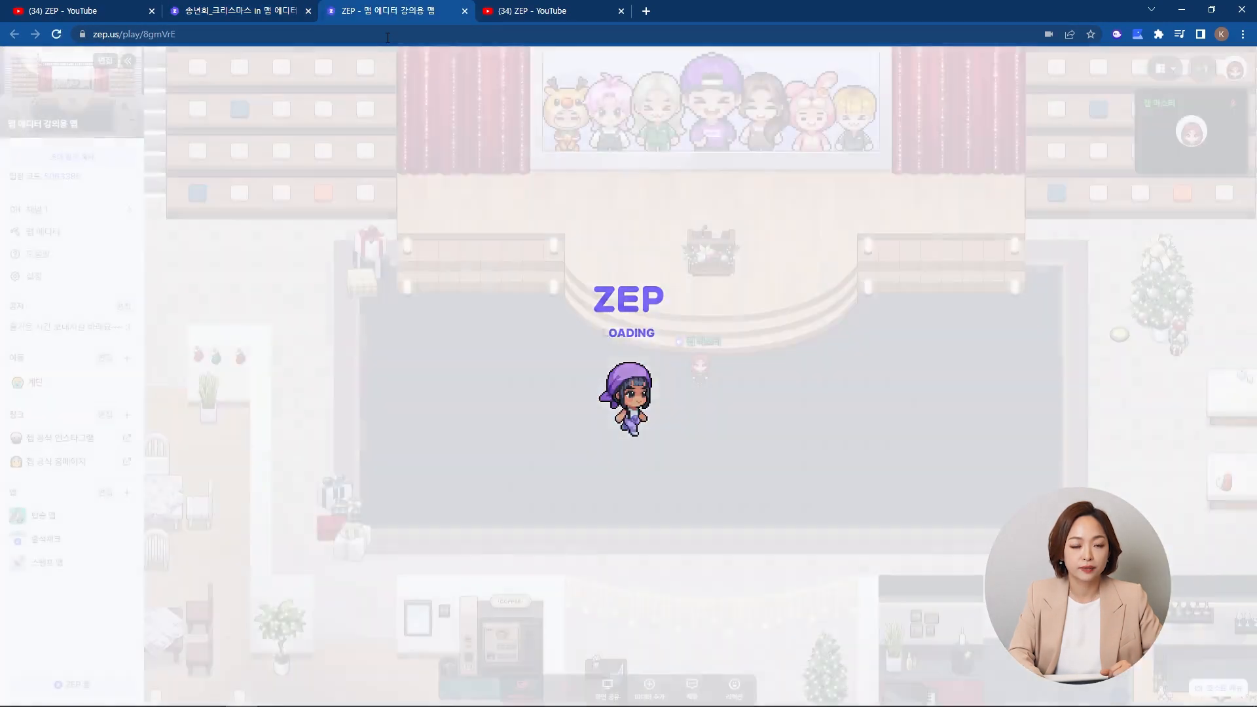
pyautogui.press('Down')
pyautogui.press('Left')
pyautogui.press('Up')
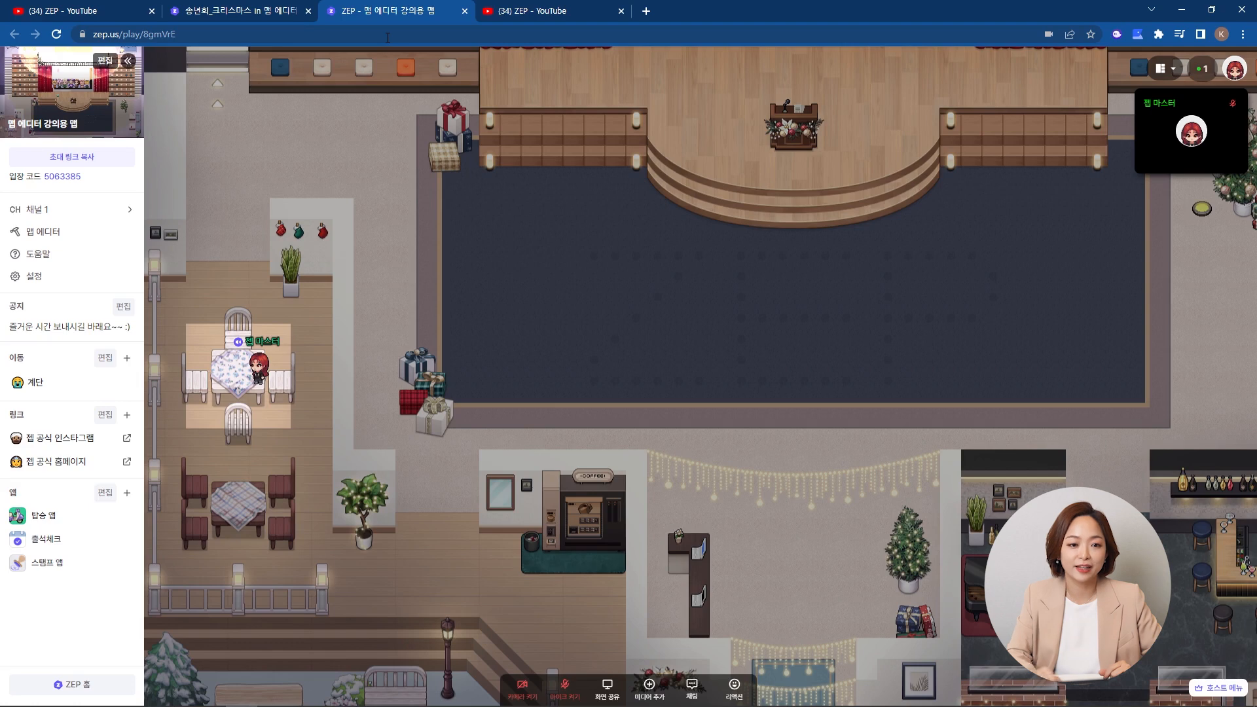
# Back in the map editor, erase the central 3×3 private-space tiles covering the white dining table.
pyautogui.click(239, 11)
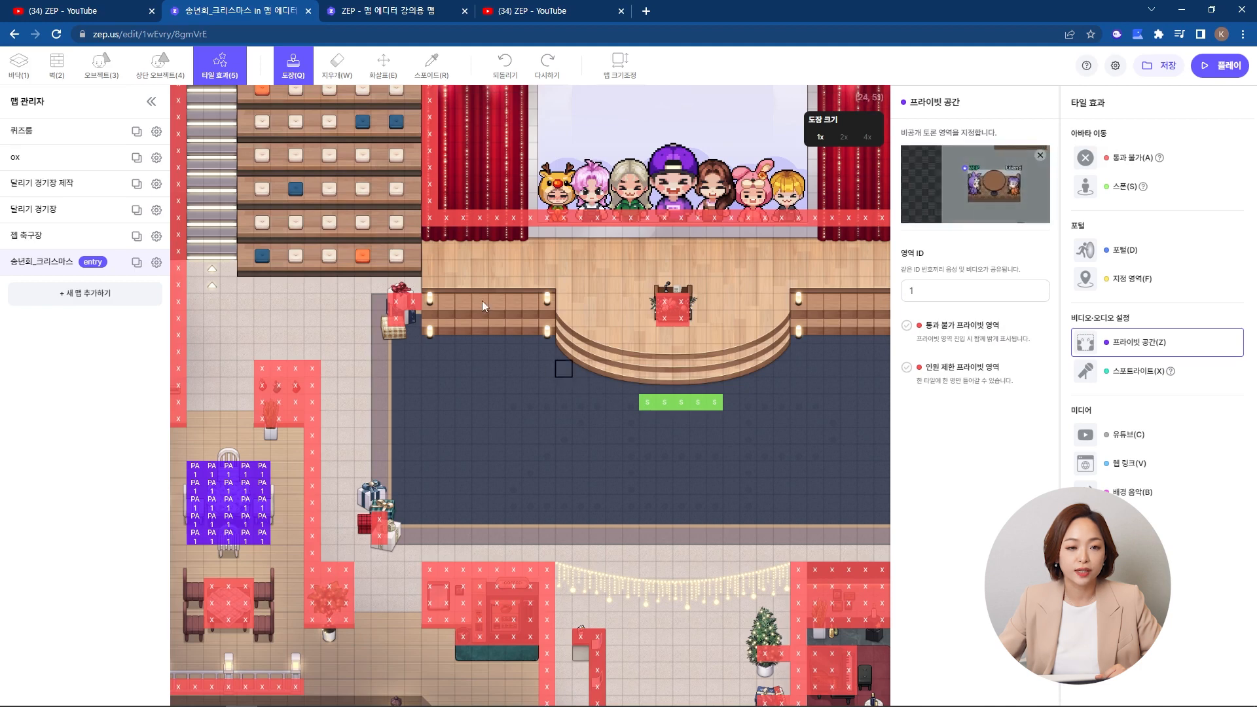
pyautogui.click(336, 62)
pyautogui.moveTo(209, 488)
pyautogui.mouseDown()
pyautogui.moveTo(244, 504)
pyautogui.moveTo(232, 521)
pyautogui.moveTo(211, 507)
pyautogui.mouseUp()
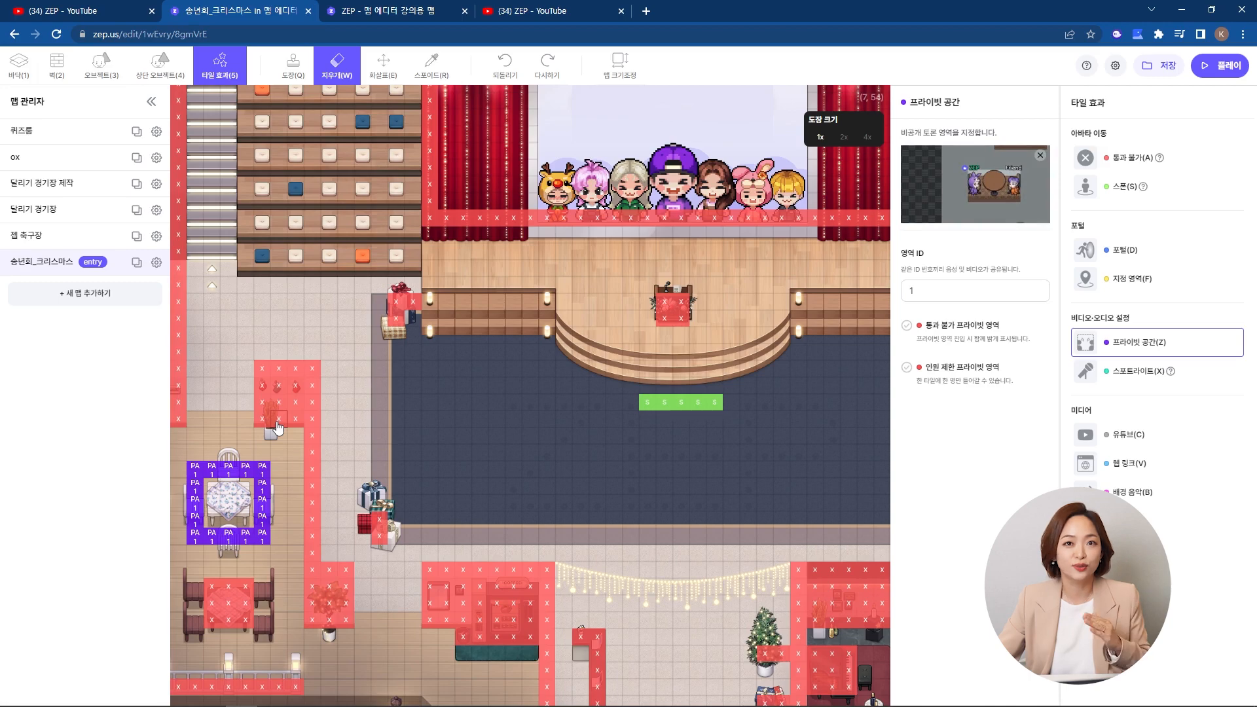
# In the play view, walk the avatar around on the white dining table to check whether it can be crossed.
pyautogui.click(382, 11)
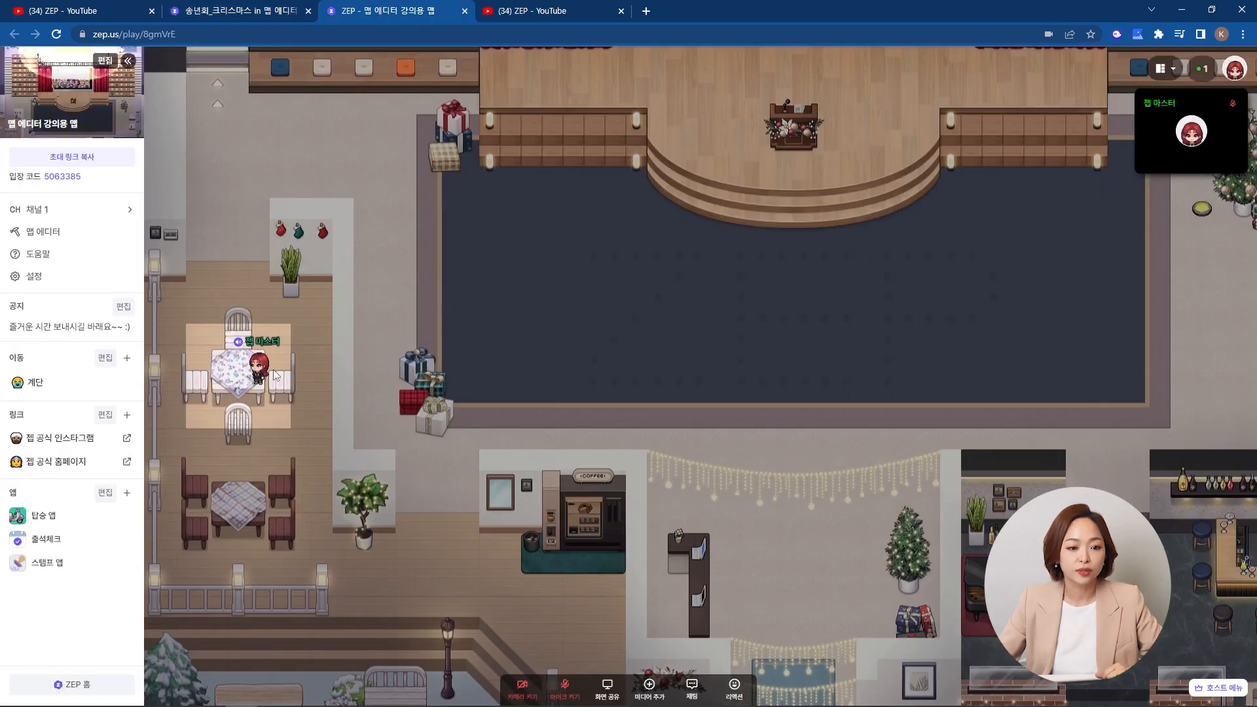
pyautogui.press('Left')
pyautogui.press('Right')
pyautogui.press('Up')
pyautogui.press('Left')
pyautogui.press('Down')
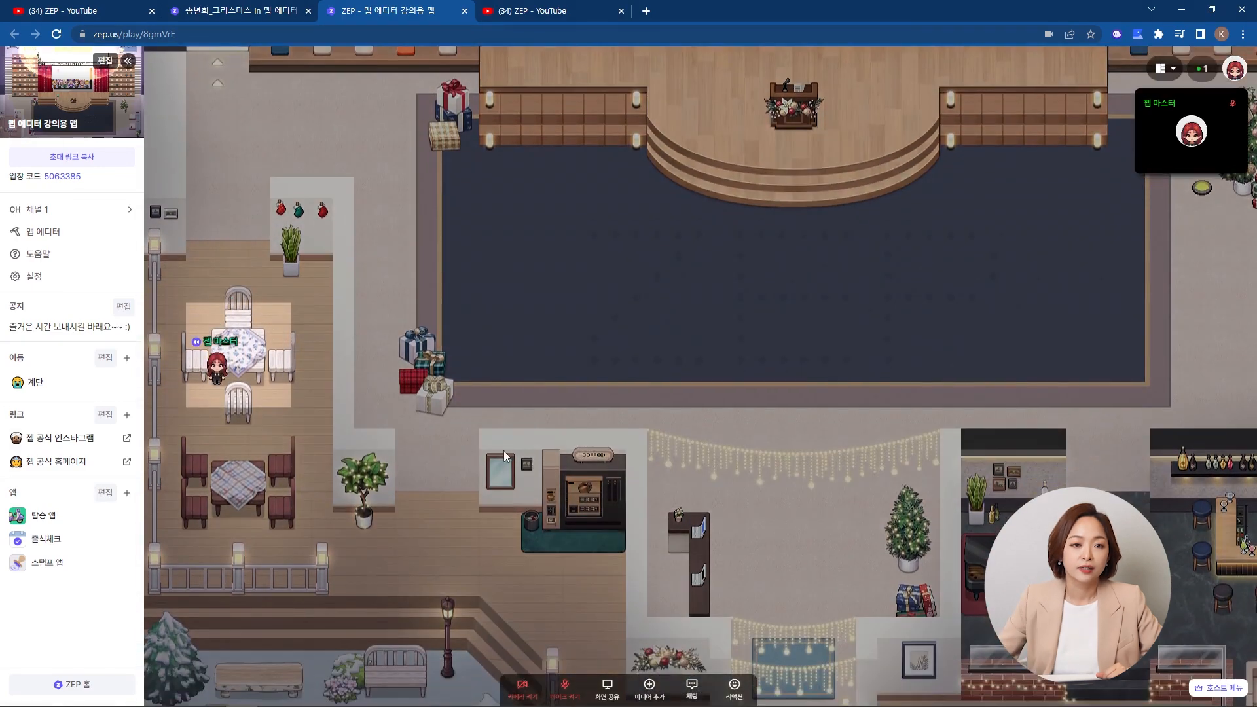
# Stamp impassable private tiles (통과 불가 프라이빗 영역) with ID 1 on the table's 3×3 centre in the editor and save.
pyautogui.click(265, 9)
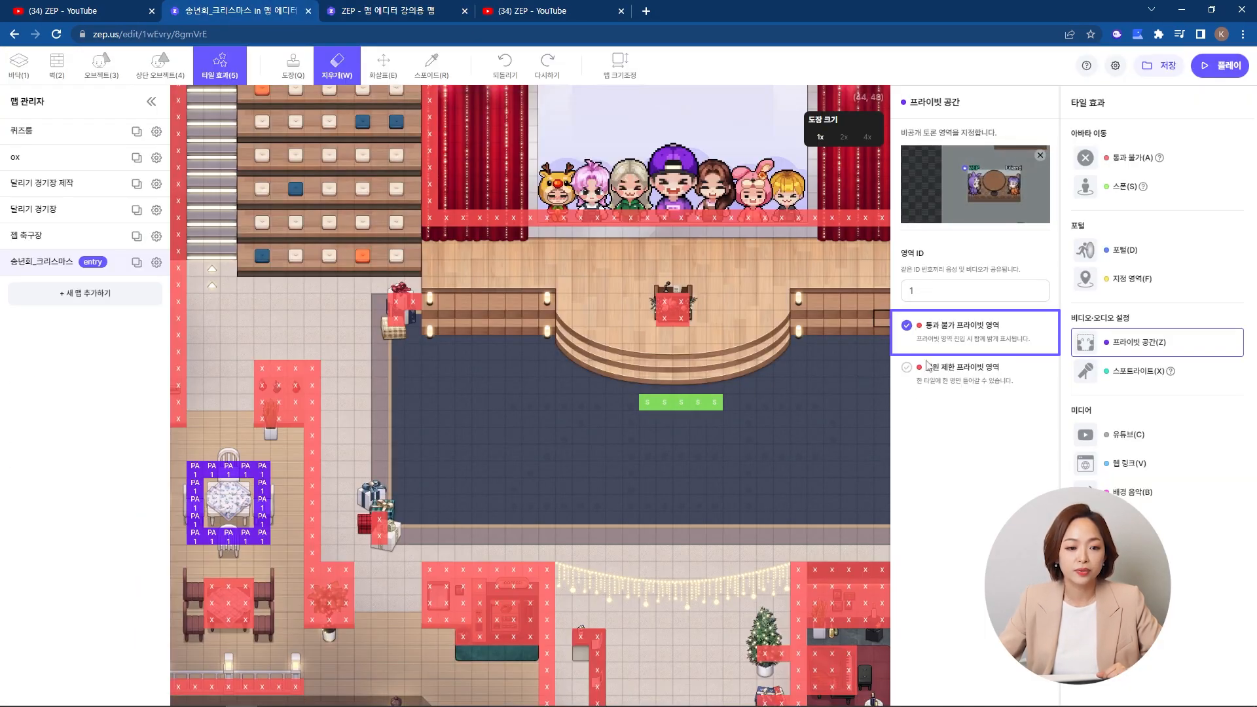
pyautogui.click(284, 66)
pyautogui.moveTo(211, 488)
pyautogui.mouseDown()
pyautogui.moveTo(244, 495)
pyautogui.moveTo(214, 517)
pyautogui.moveTo(231, 506)
pyautogui.mouseUp()
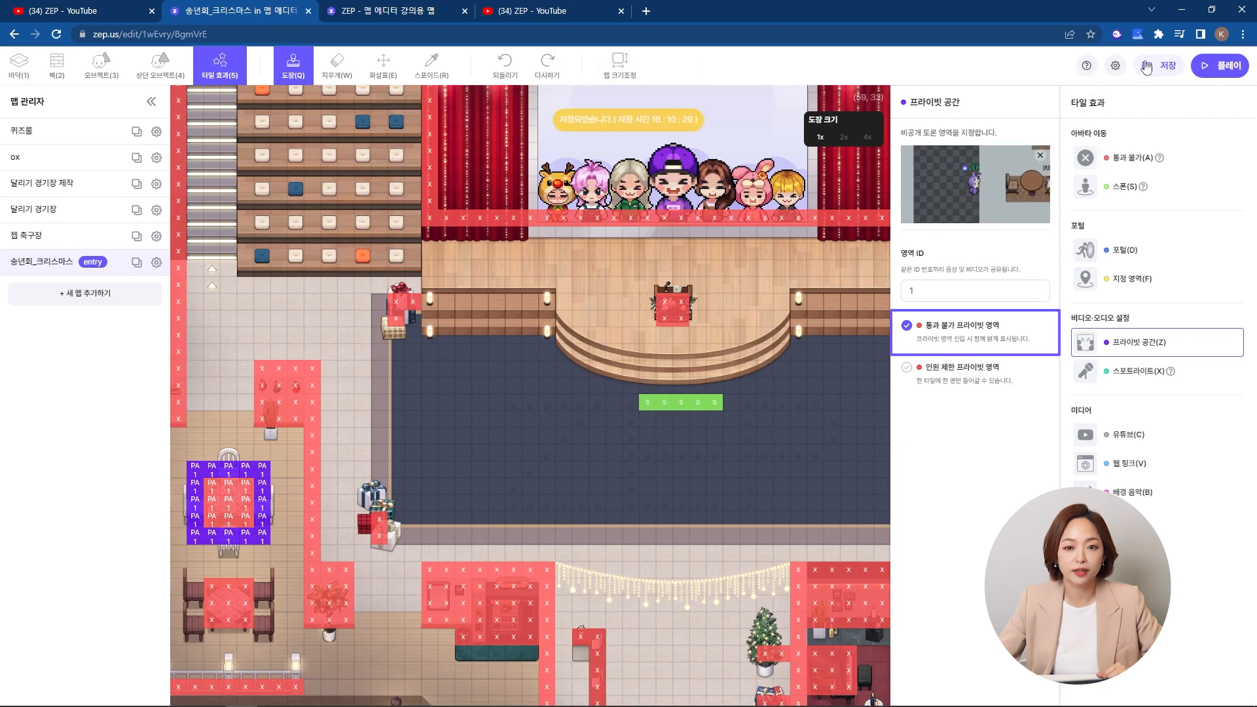
# Reload the play view and walk the avatar around the white dining table to test the impassable private area.
pyautogui.click(370, 16)
pyautogui.press('F5')
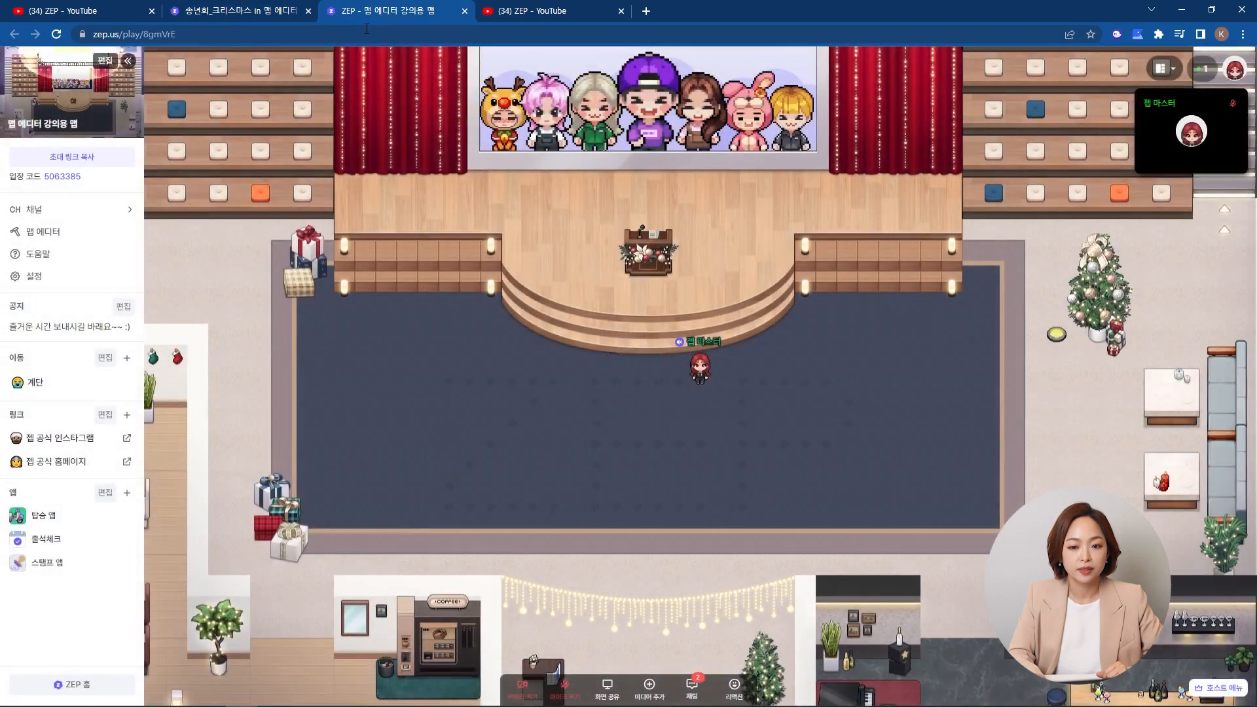
pyautogui.press('Left')
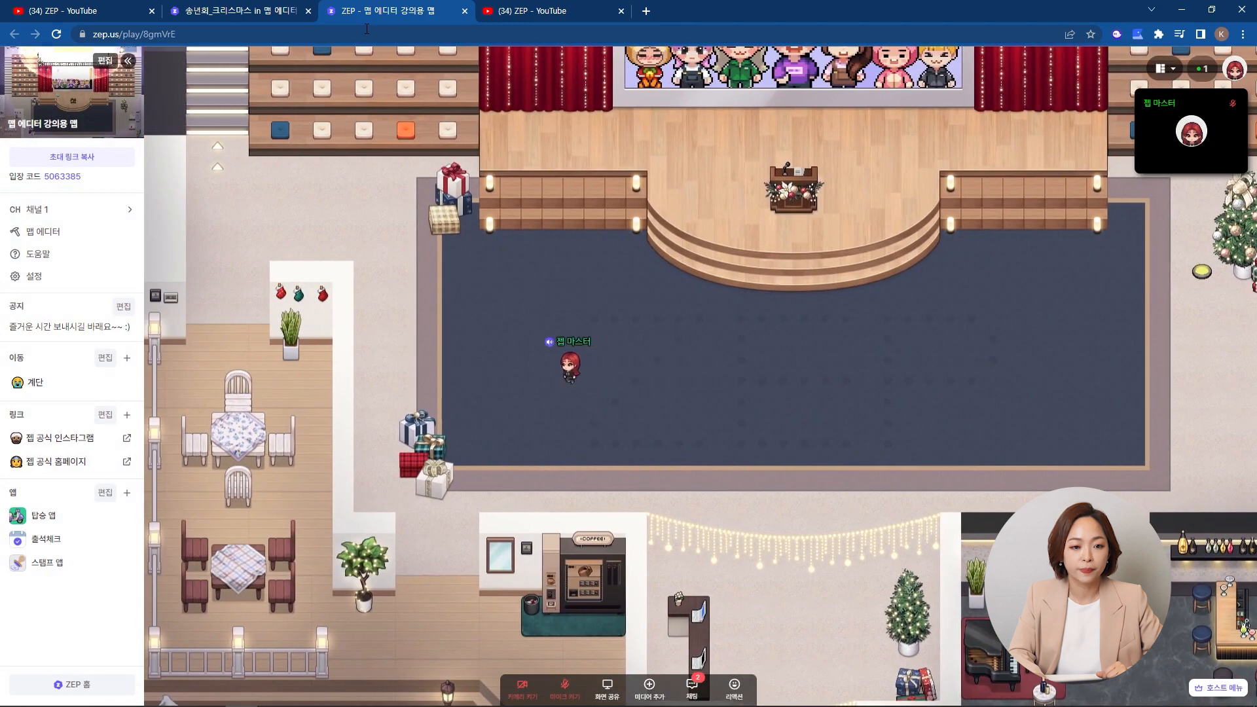
pyautogui.press('Down')
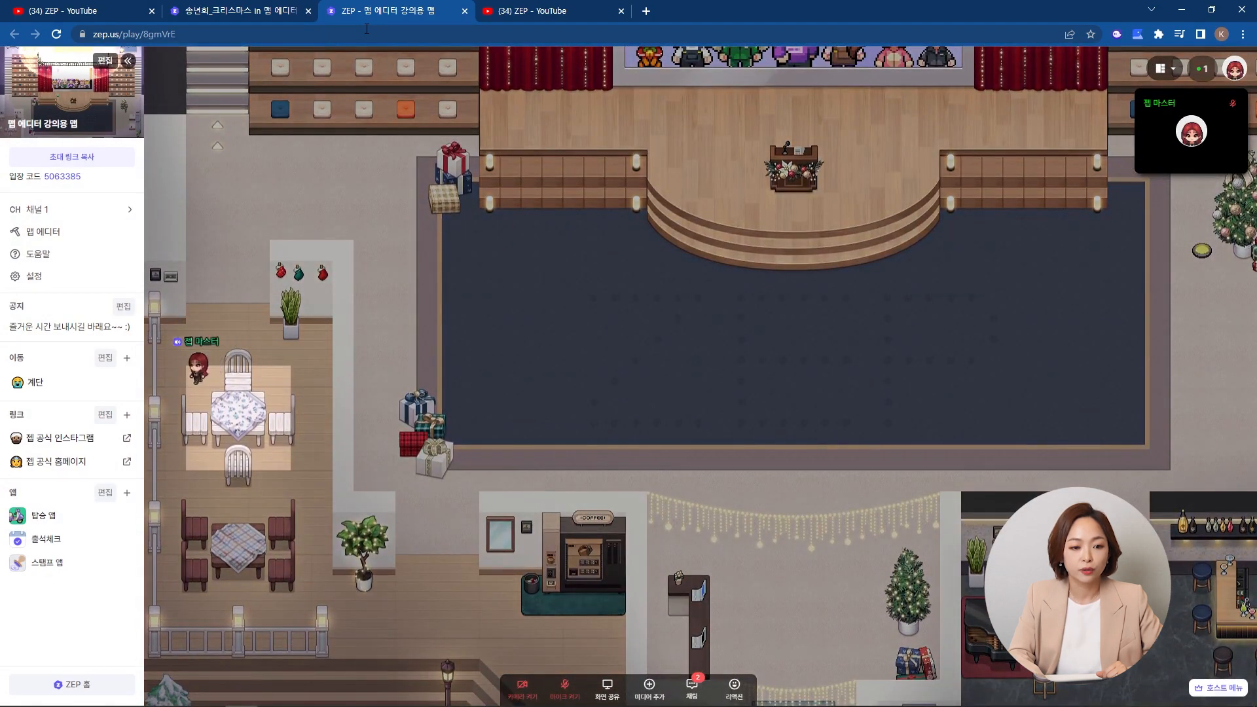
pyautogui.press('Left')
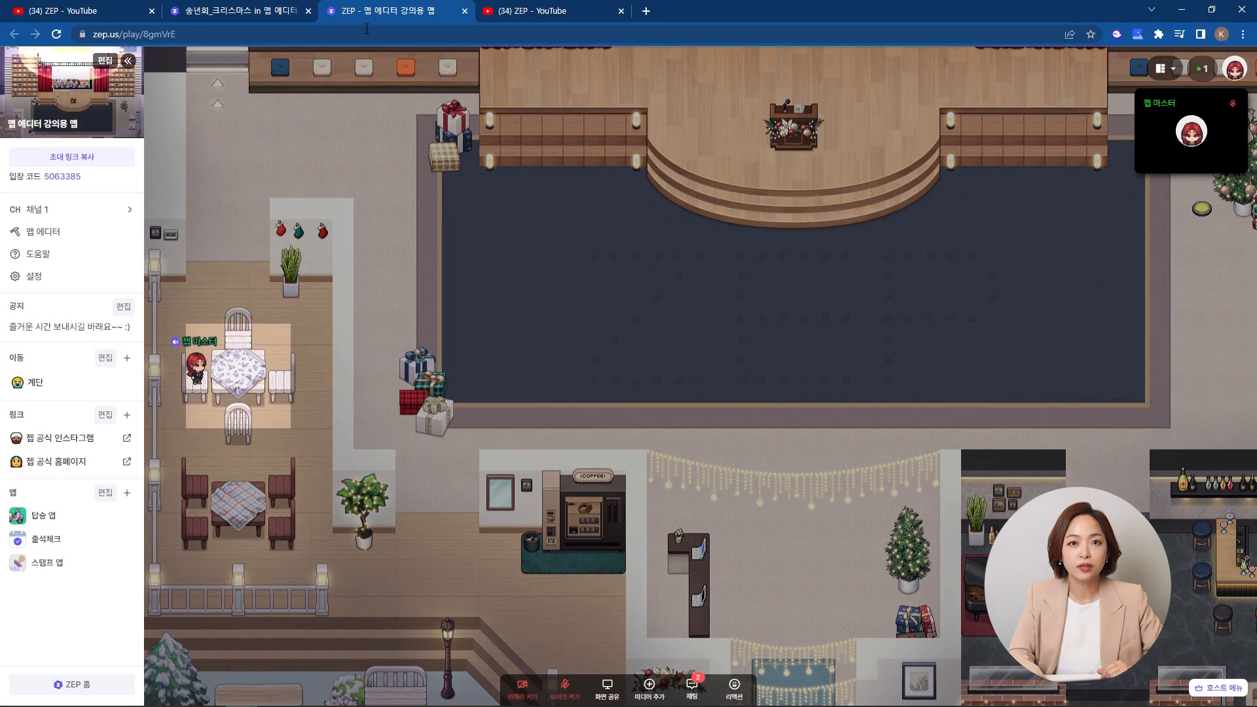
pyautogui.press('Down')
pyautogui.press('Right')
pyautogui.press('Right')
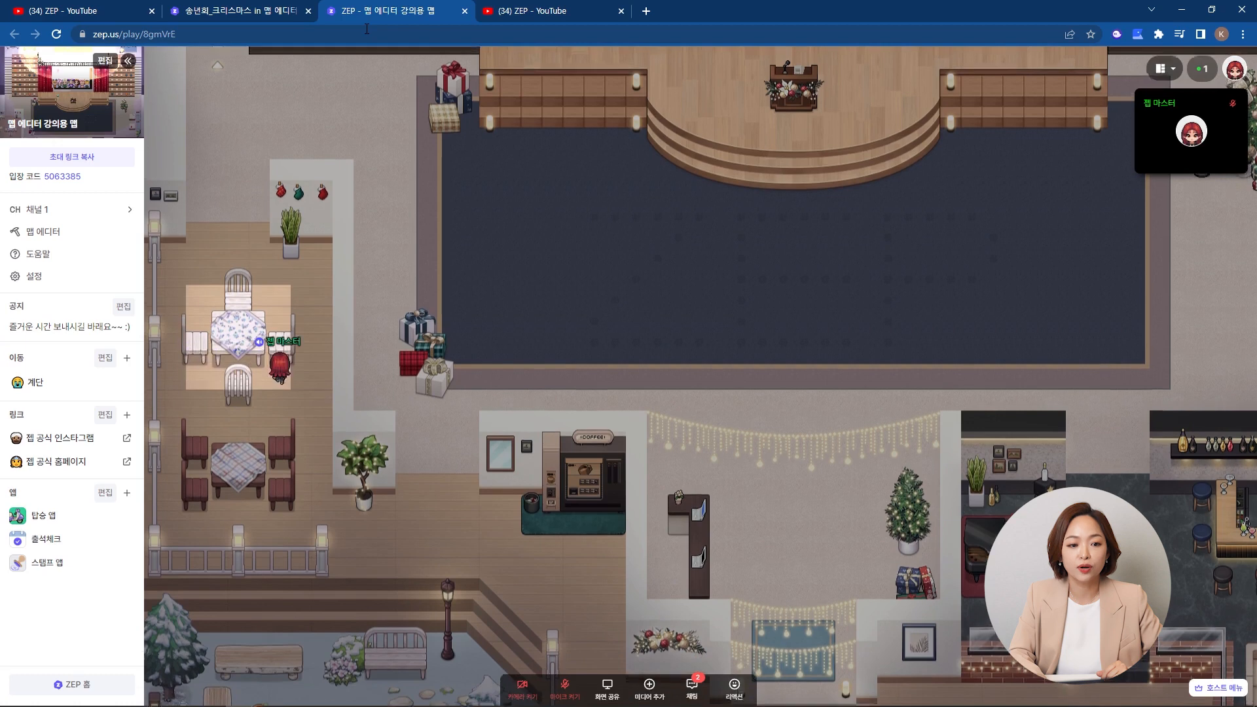
pyautogui.press('Up')
pyautogui.press('Up')
pyautogui.press('Left')
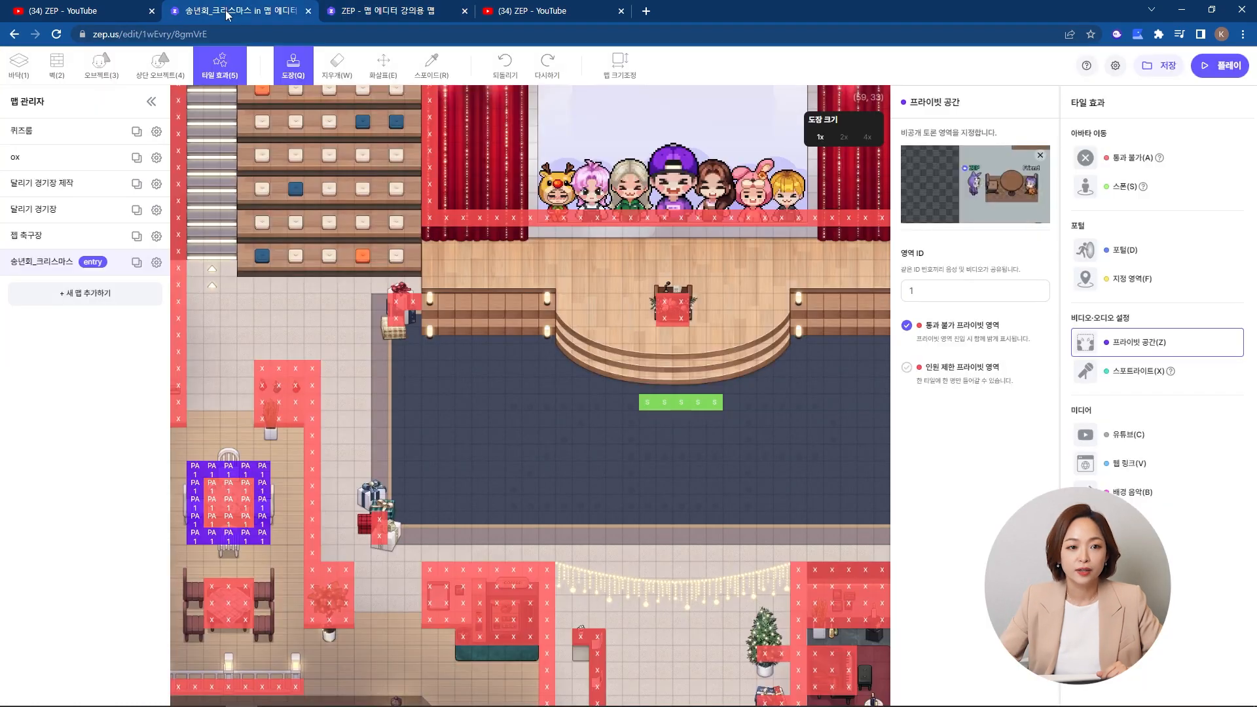
# In the map editor, stamp spotlight tiles (스포트라이트) at 4x on both sides of the stage podium and at 2x behind it, and save.
pyautogui.click(238, 11)
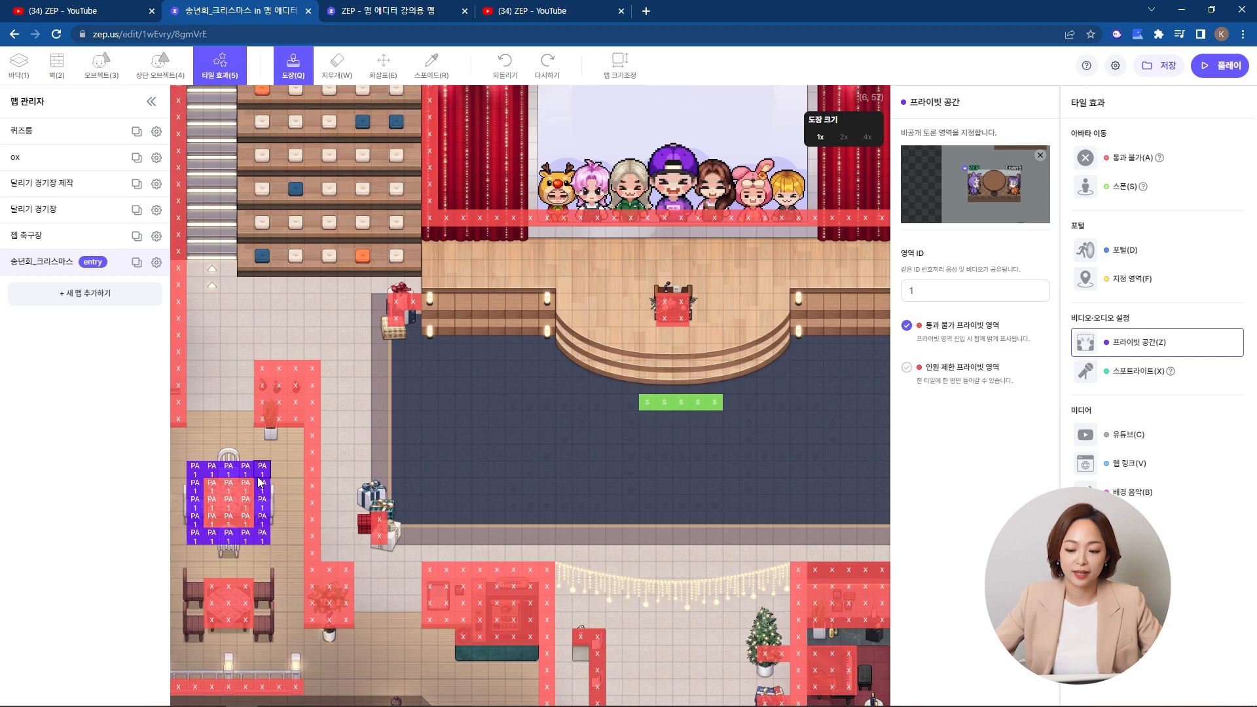
pyautogui.press('x')
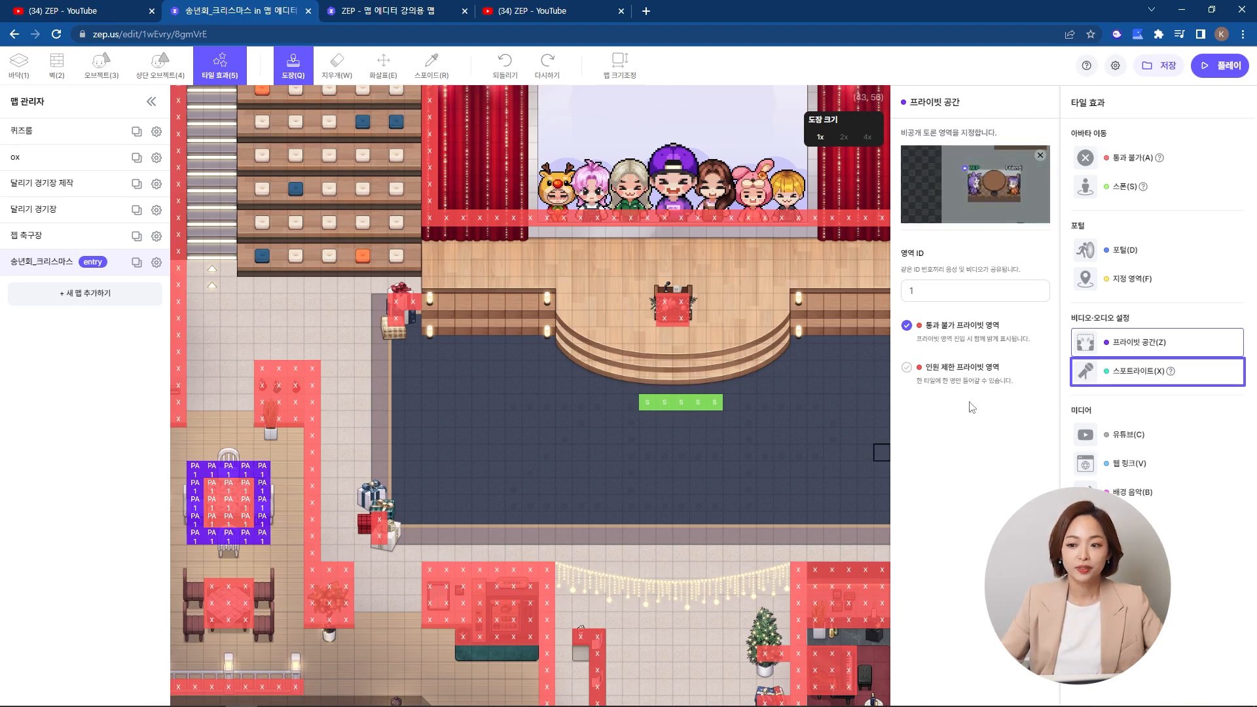
pyautogui.click(1128, 374)
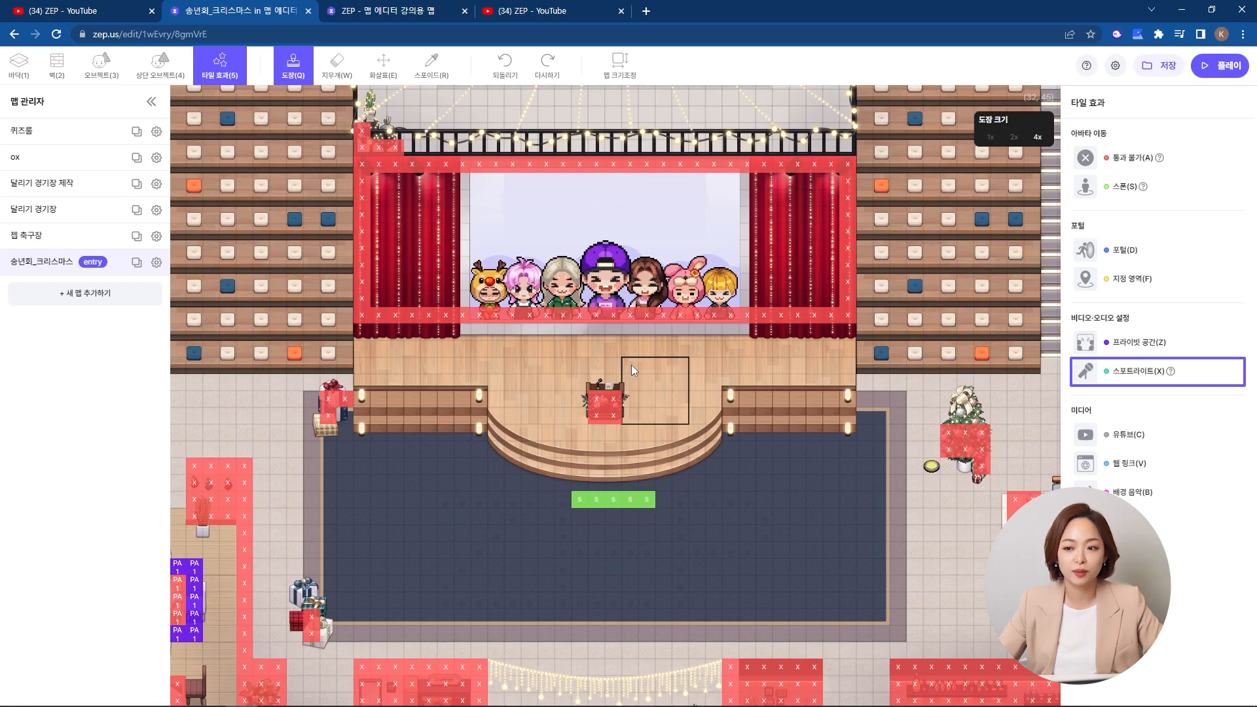
pyautogui.click(631, 364)
pyautogui.click(524, 365)
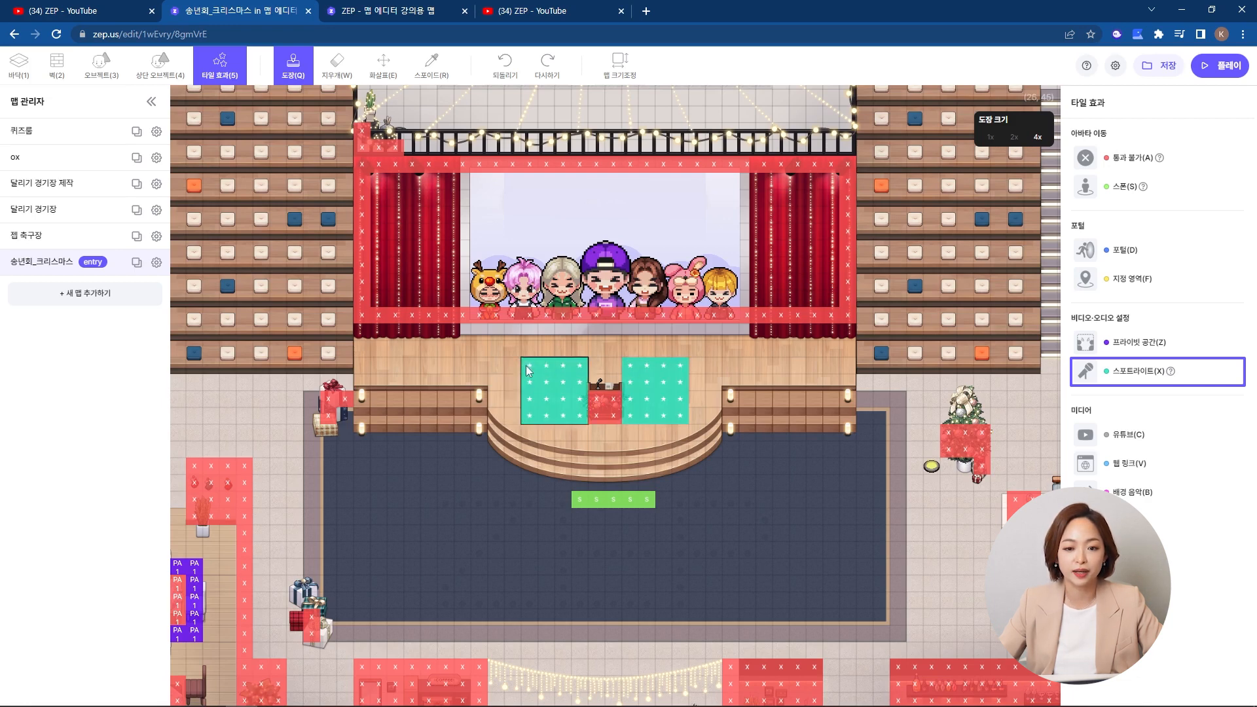
pyautogui.click(1013, 138)
pyautogui.click(603, 366)
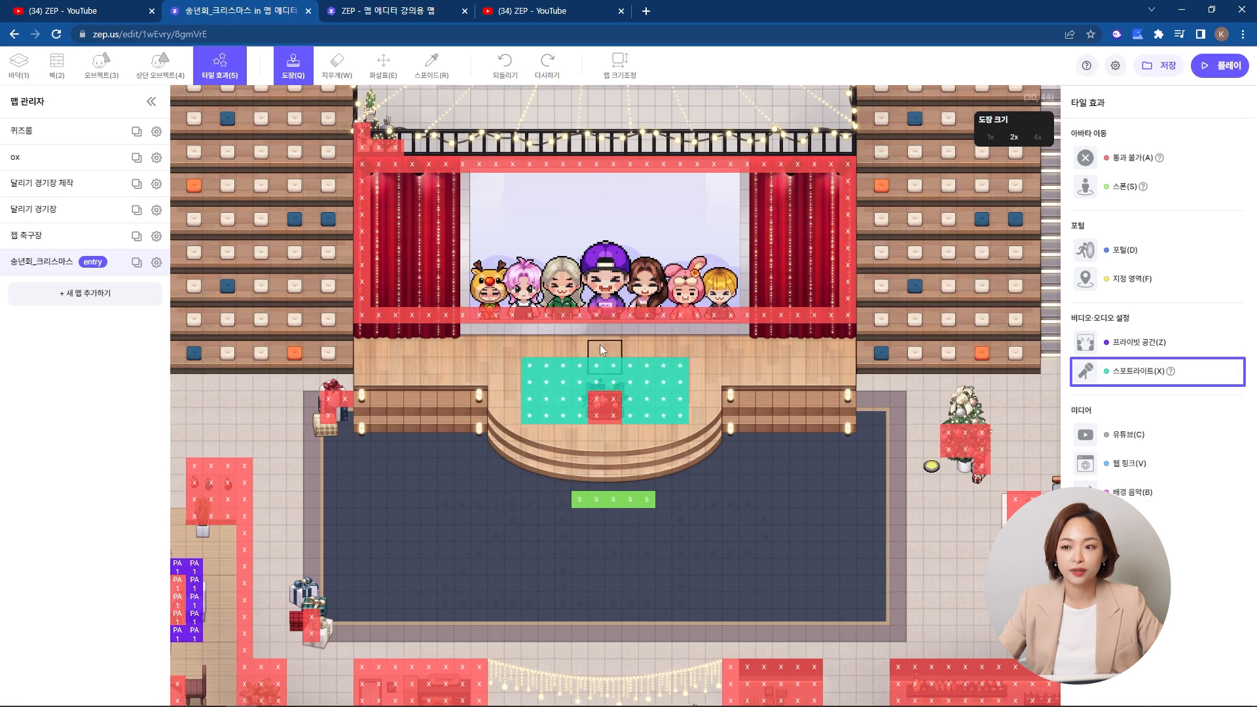
pyautogui.click(1160, 74)
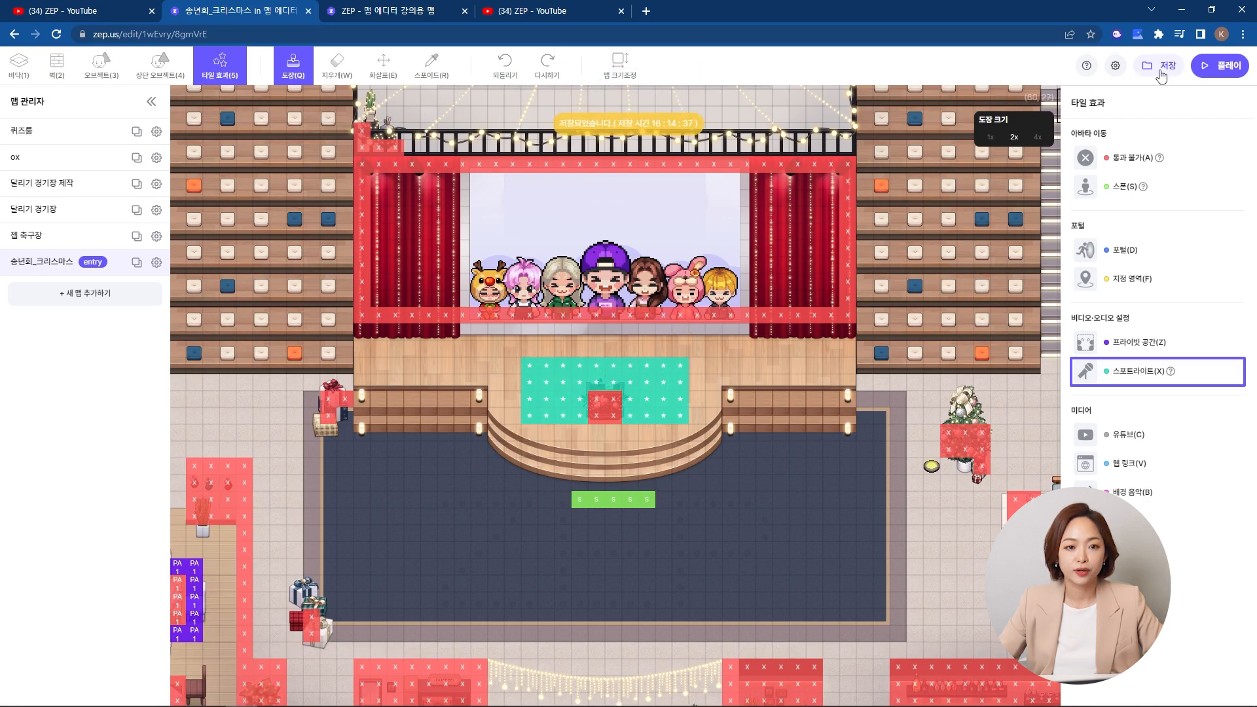
# In the play view, open the general participant's profile from the participant list and enable spotlight designation (스포트라이트 지정).
pyautogui.click(370, 11)
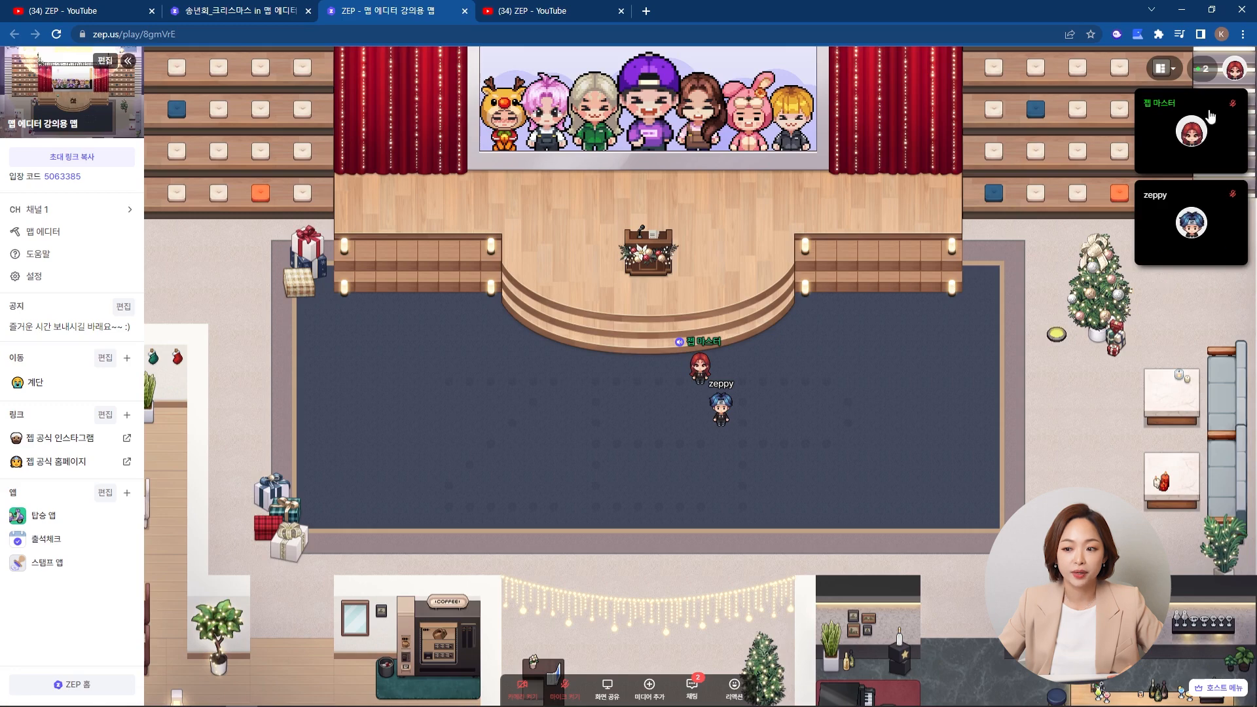
pyautogui.click(1203, 68)
pyautogui.click(1161, 426)
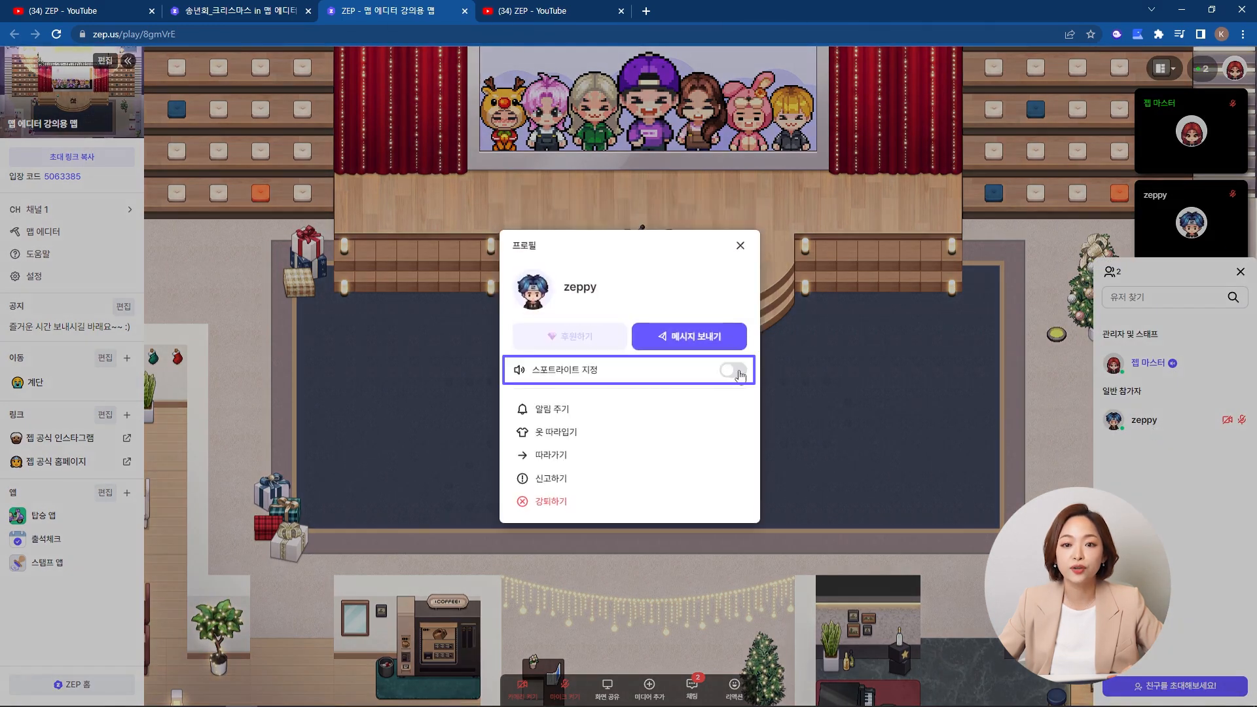
pyautogui.click(738, 372)
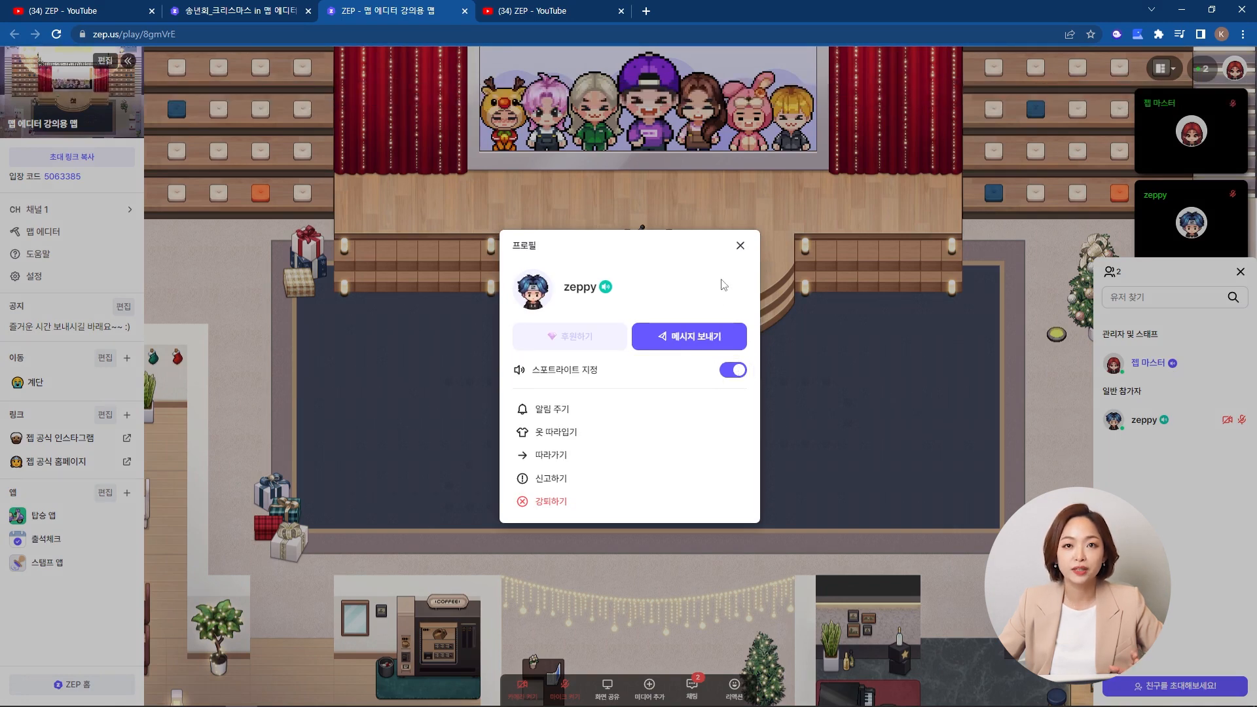
pyautogui.click(740, 247)
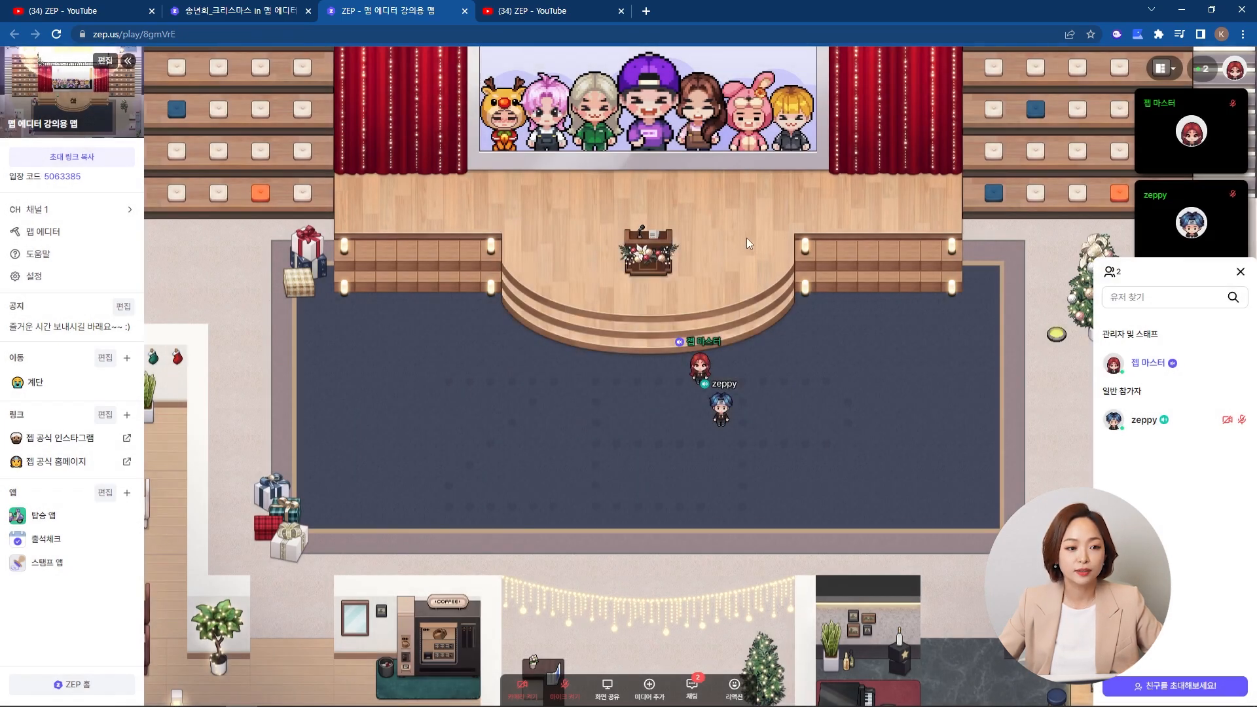
# Open the map settings (맵 설정) to review the staff spotlight-on-entry option (스태프 입장 시 스포트라이트), and close the settings.
pyautogui.click(29, 281)
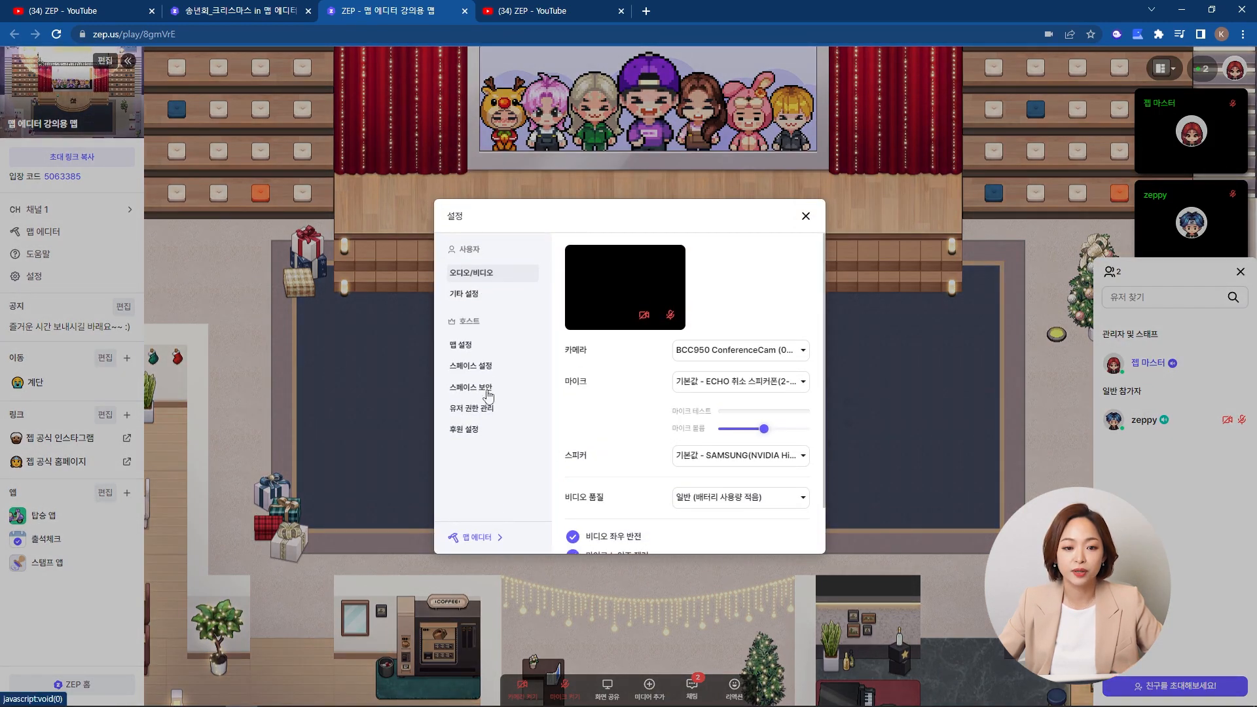
pyautogui.click(457, 347)
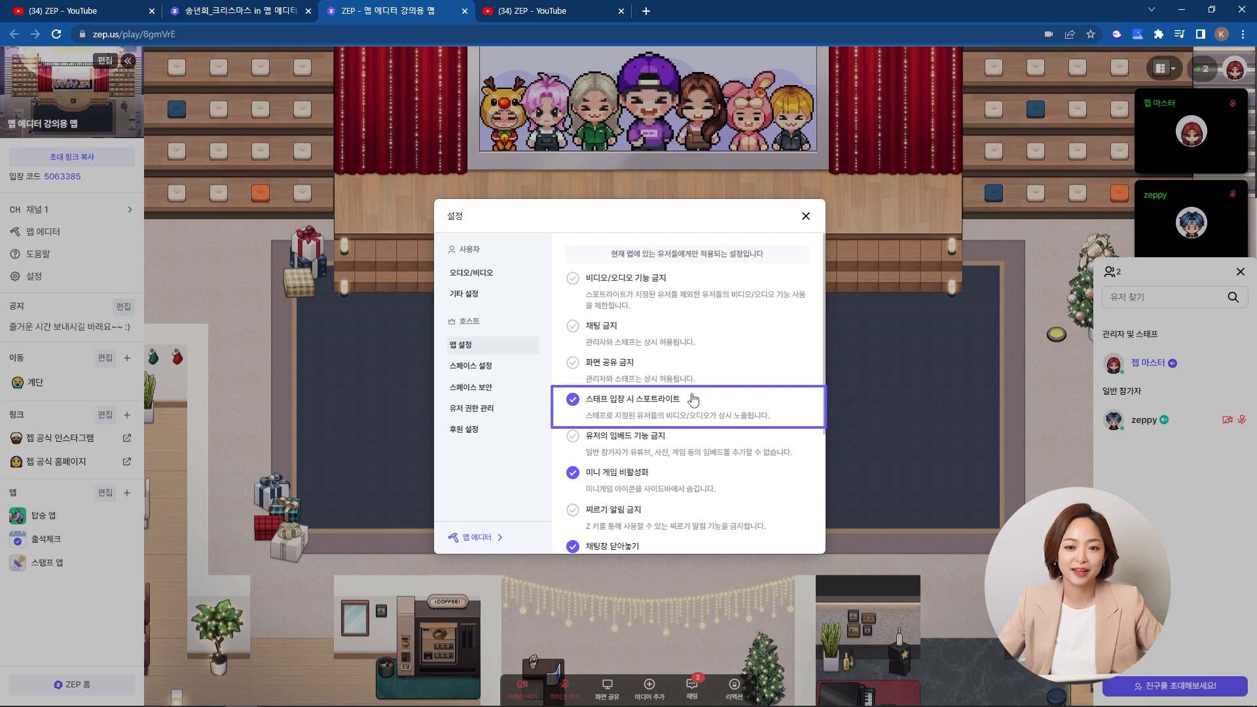
pyautogui.click(805, 216)
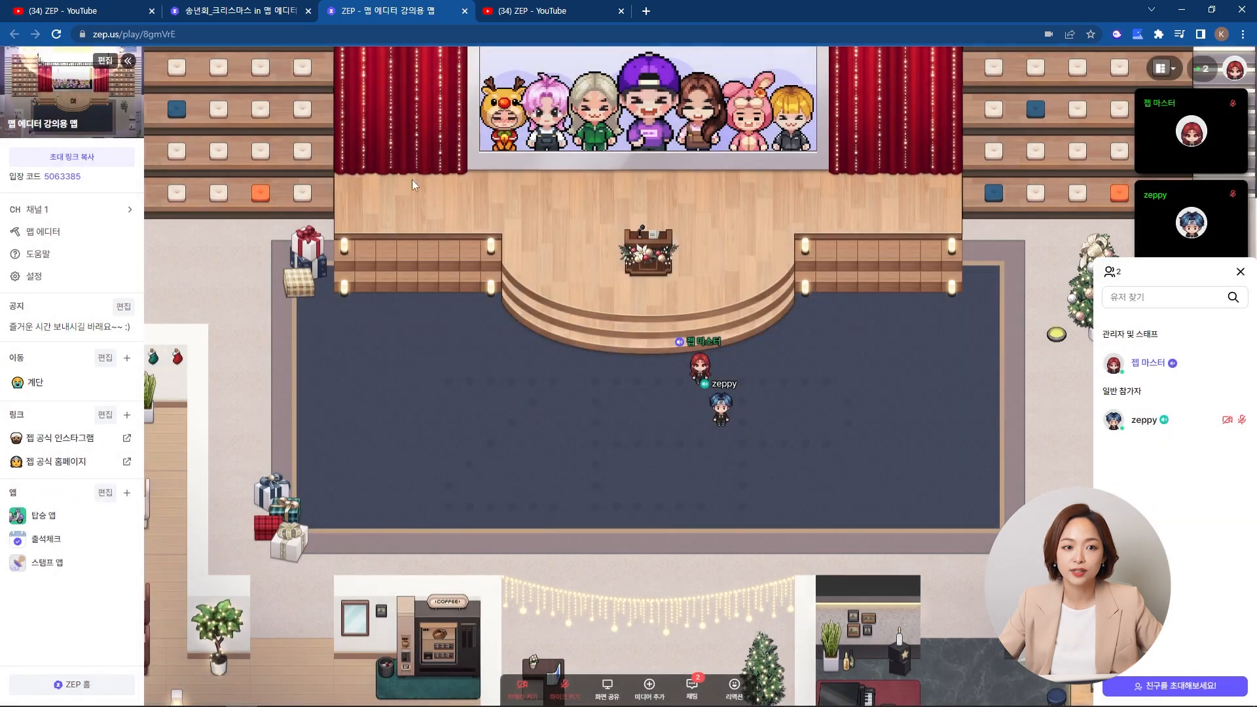
# In the map editor, choose the YouTube tile effect (유튜브) and link it to the featured video's URL copied from ZEP's YouTube channel.
pyautogui.click(241, 9)
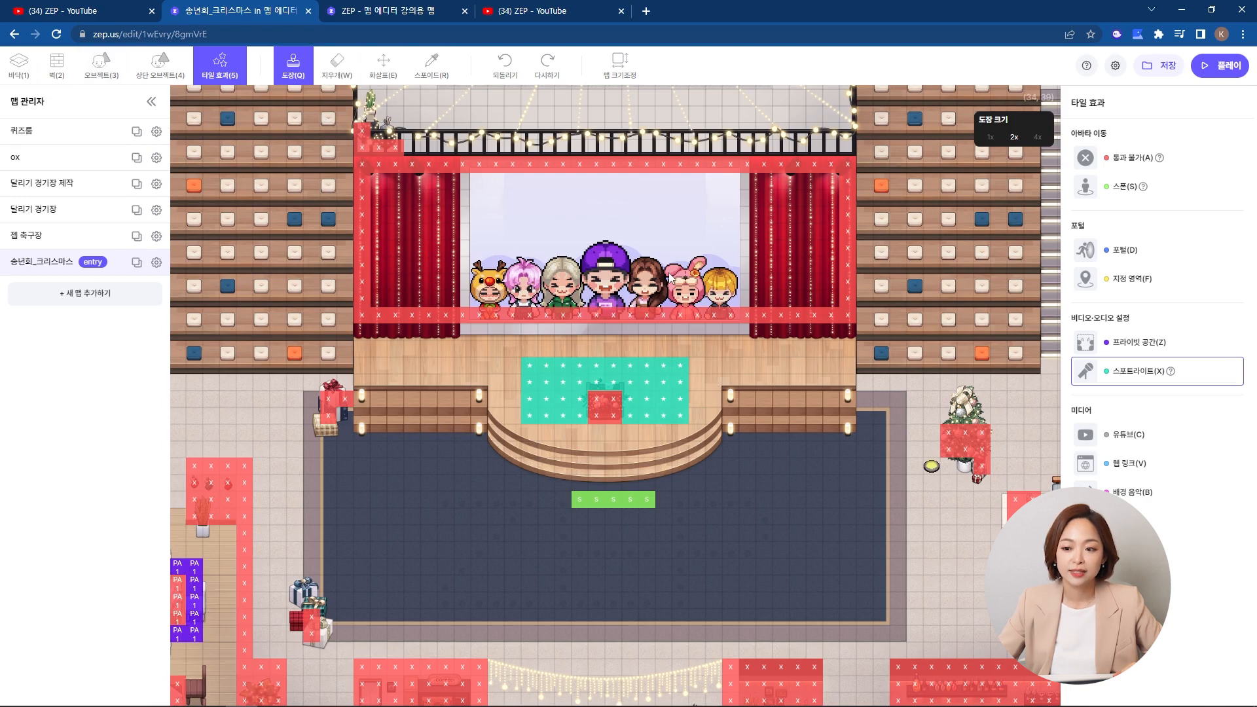
pyautogui.click(1142, 436)
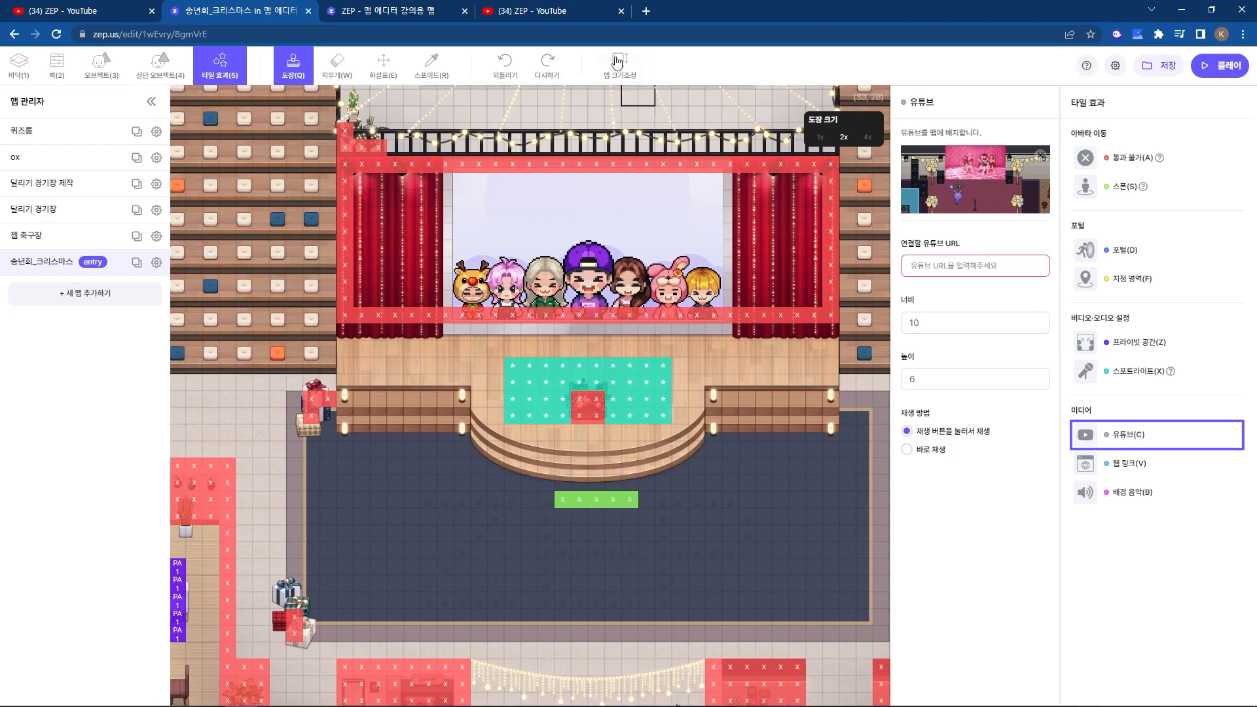
pyautogui.click(539, 9)
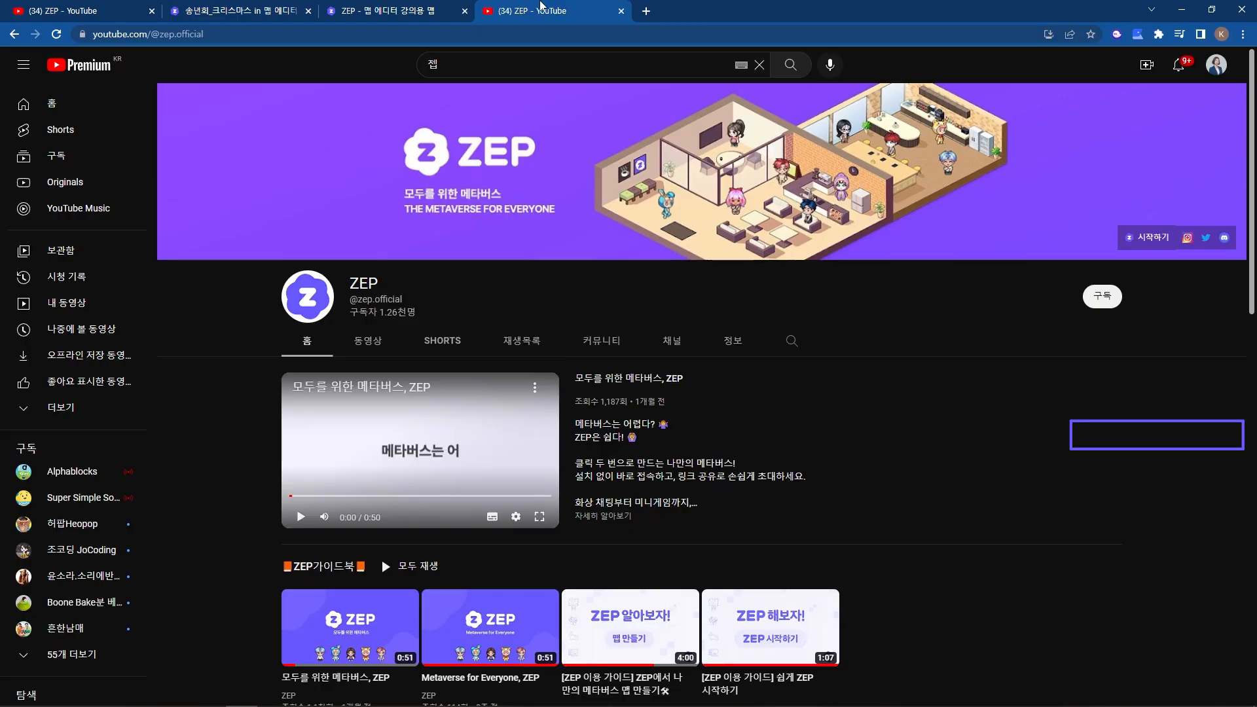
pyautogui.rightClick(426, 449)
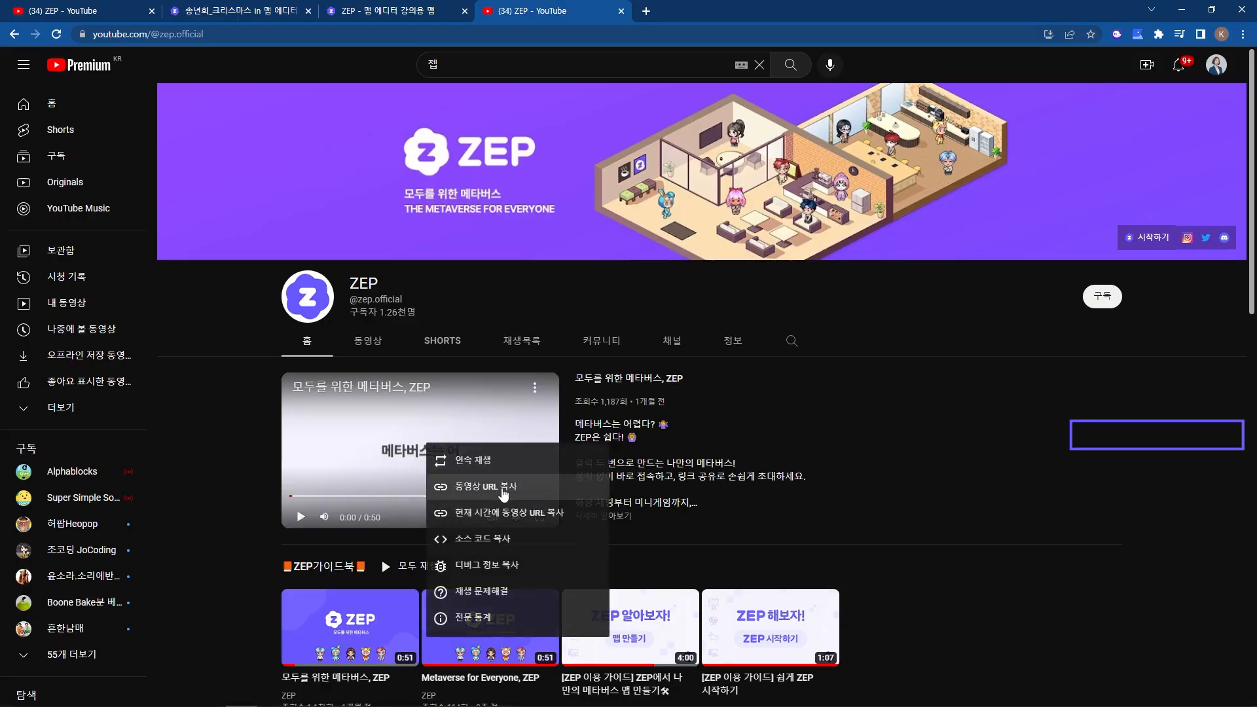
pyautogui.click(504, 493)
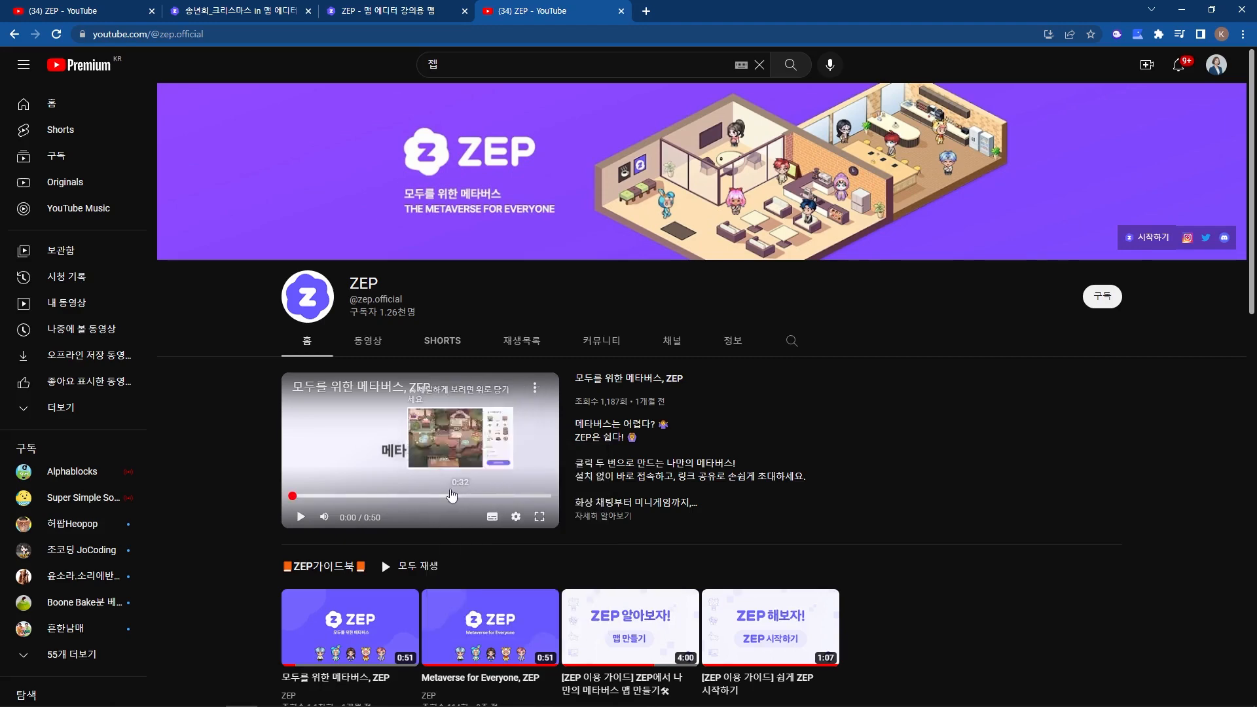
pyautogui.click(226, 8)
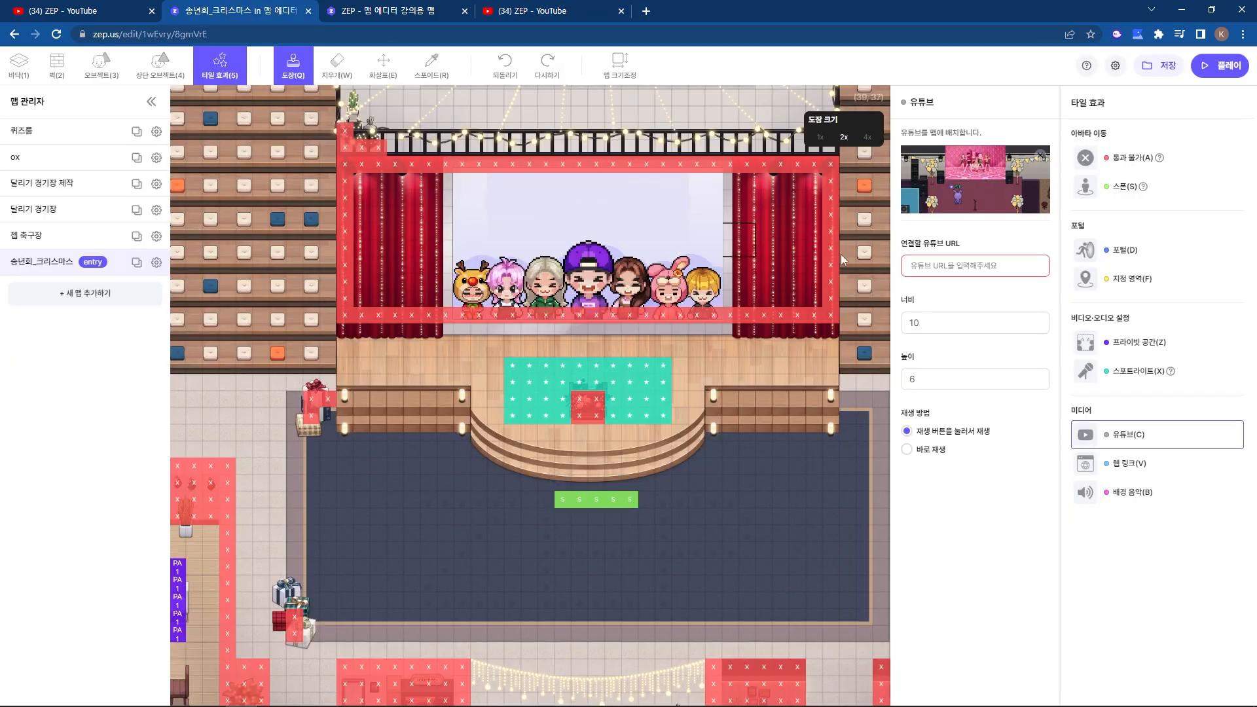
pyautogui.write('https://youtu.be/z_ESxRcrdMY')
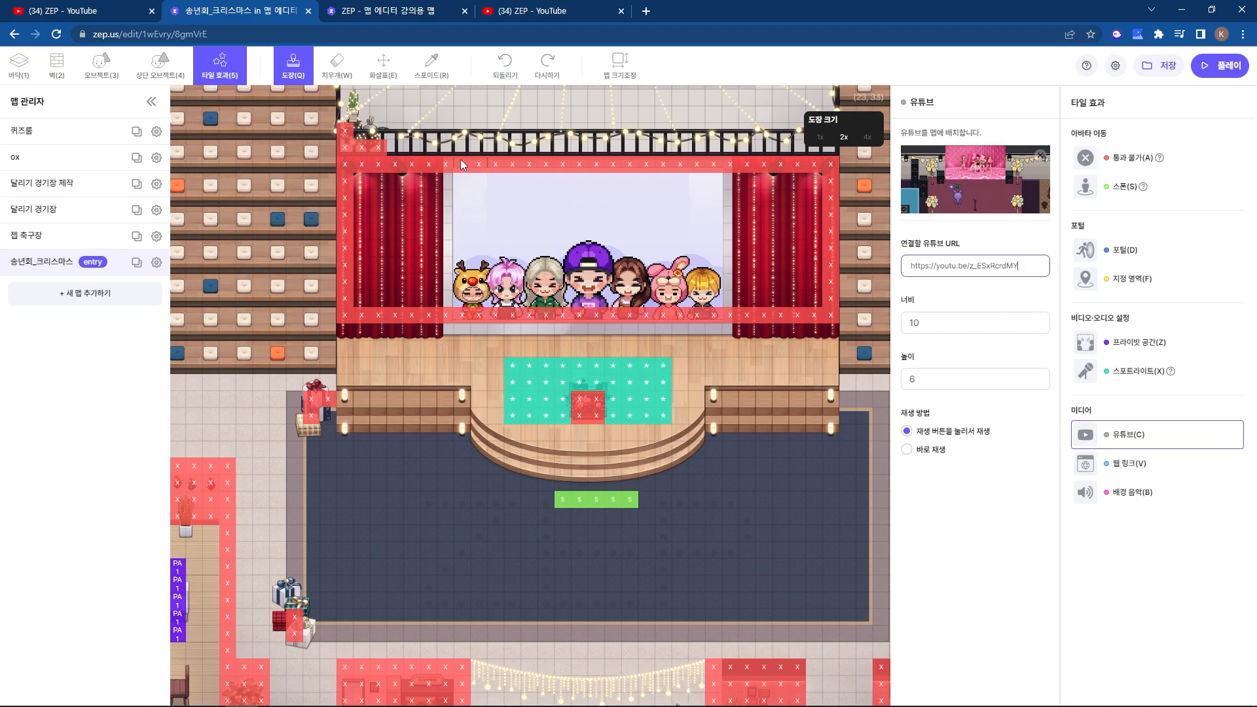
# Place the YouTube tile at 1x in the stage screen's upper-left corner with width 16 and height 9, and save the map.
pyautogui.click(820, 137)
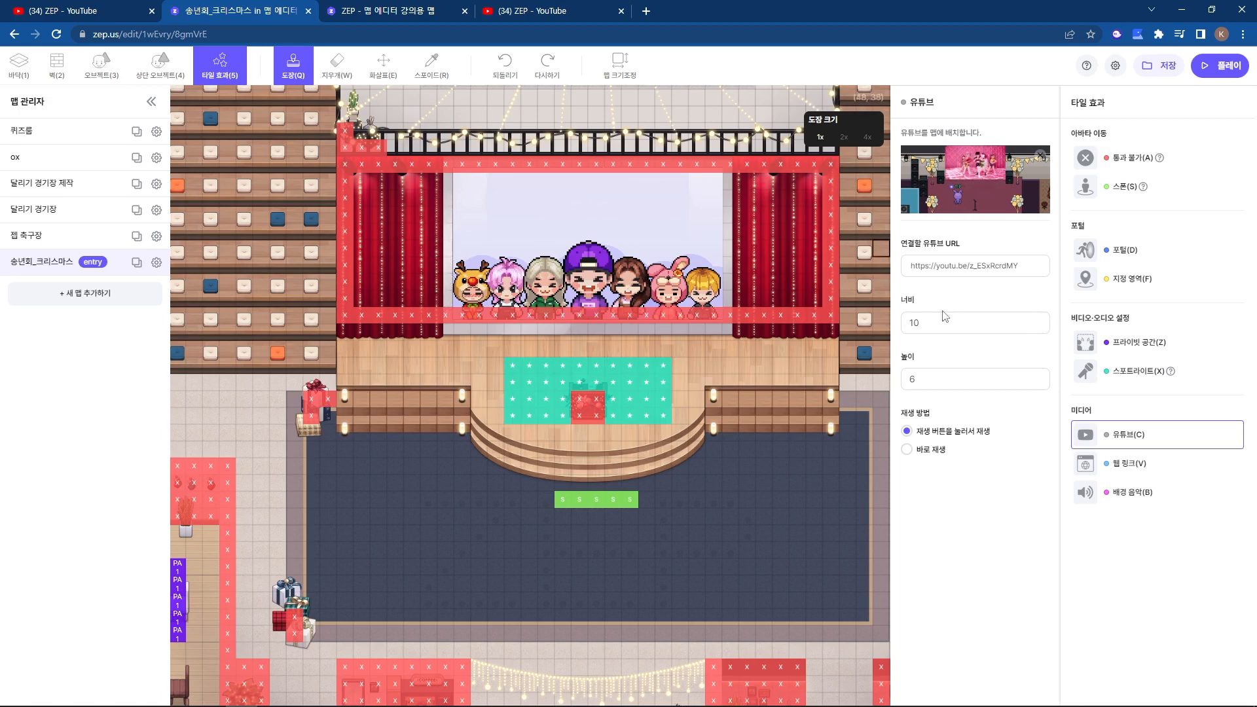
pyautogui.click(1037, 321)
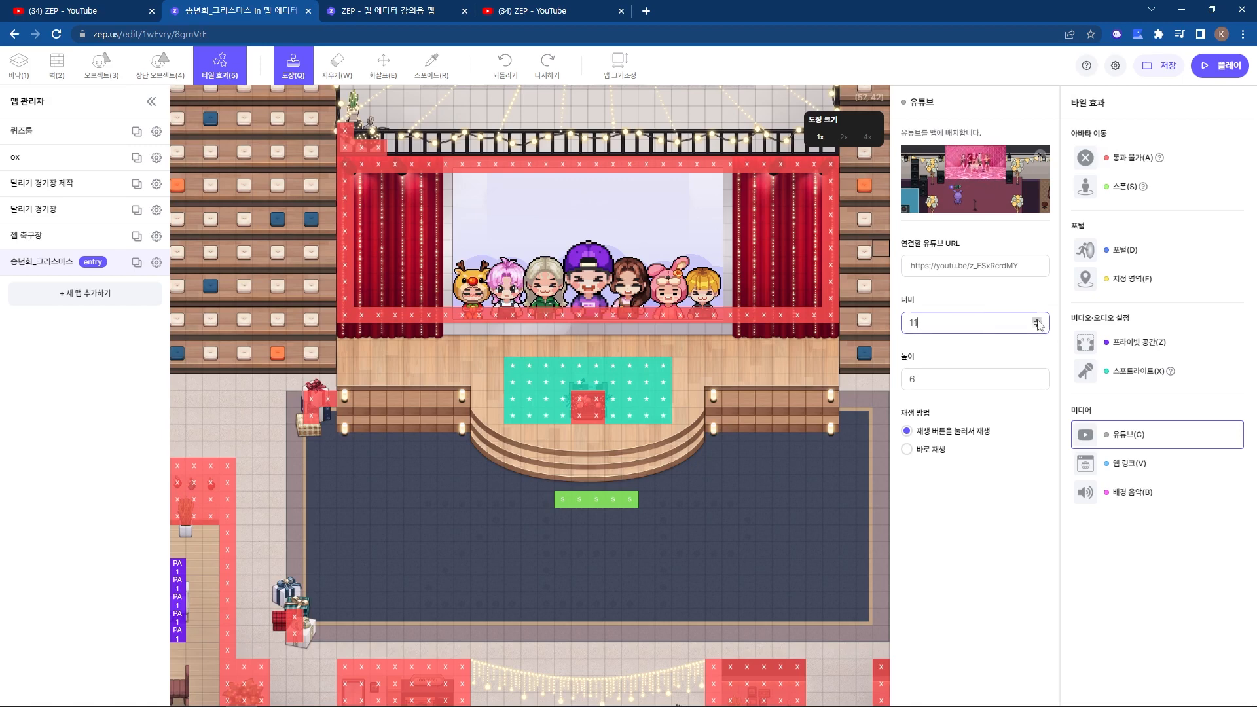
pyautogui.click(1037, 321)
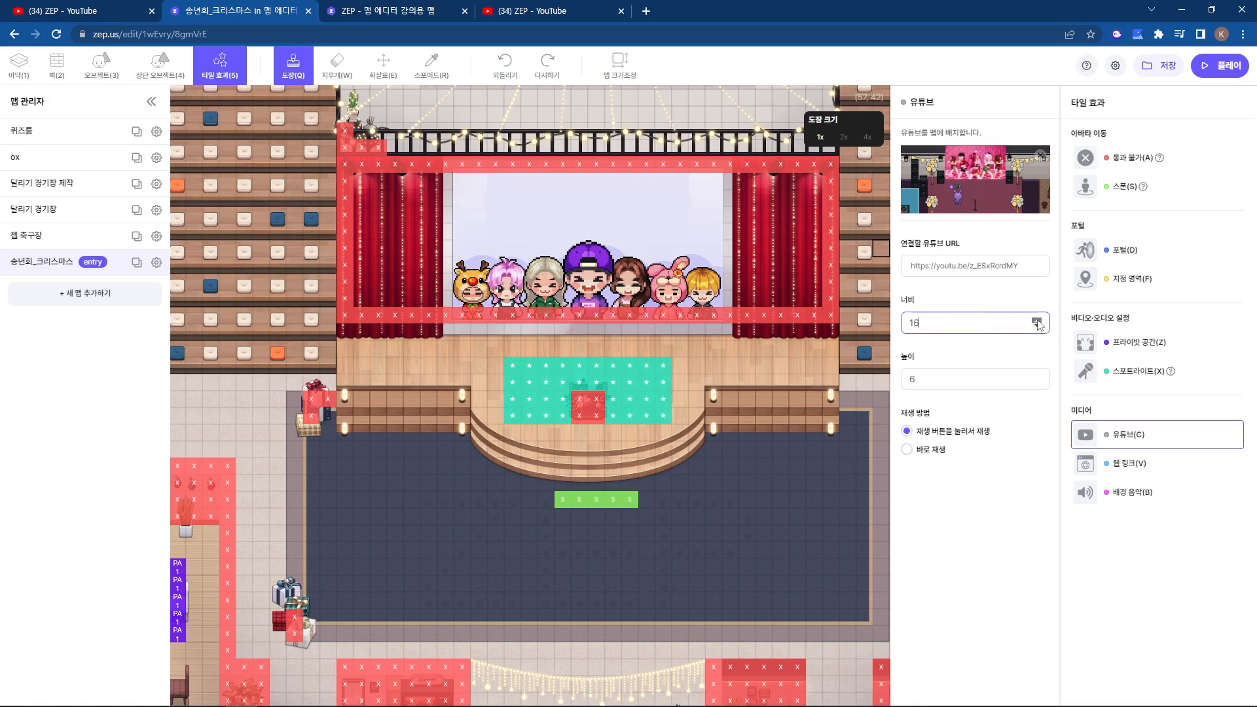
pyautogui.click(1038, 378)
pyautogui.click(1037, 378)
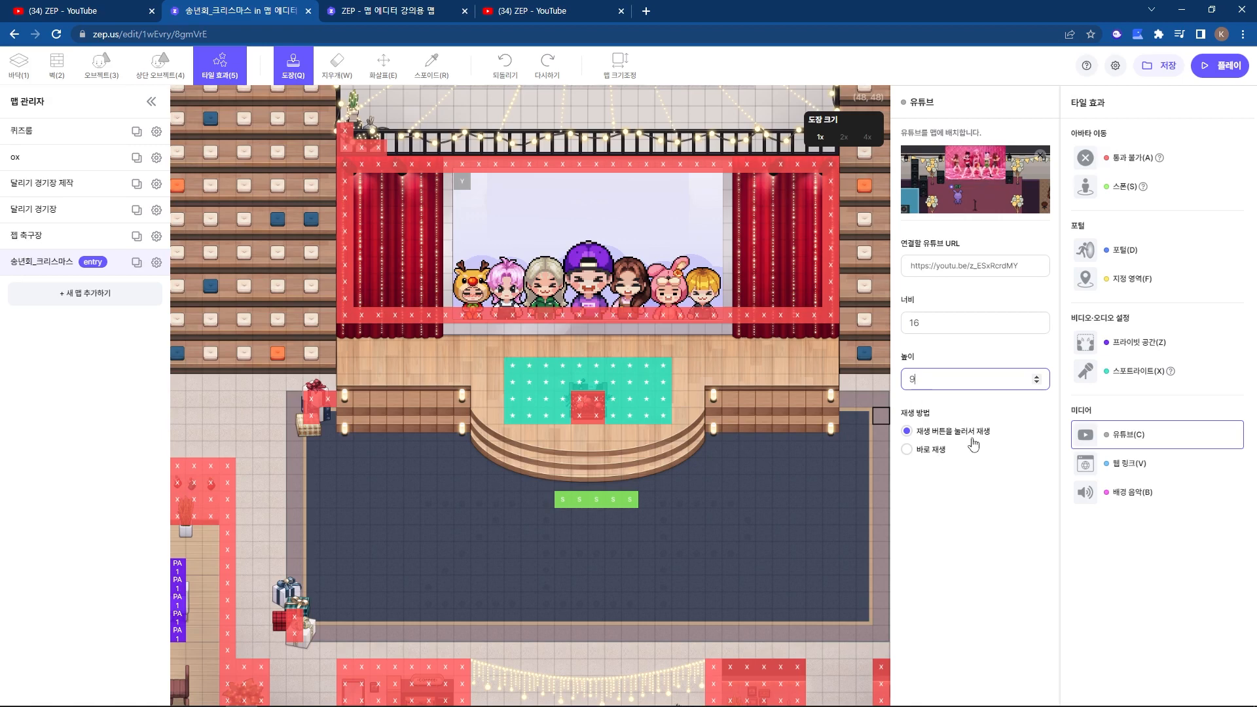
pyautogui.click(1138, 65)
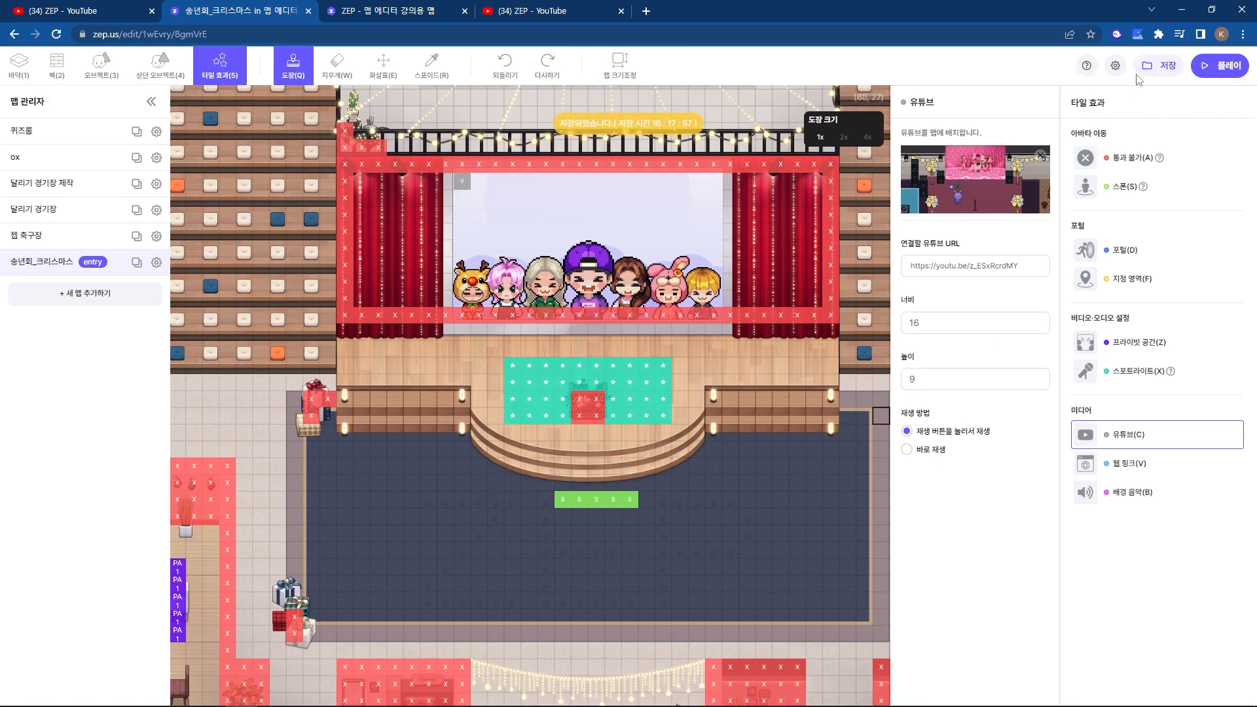
# Reload the play view, walk the avatar up to the stage podium, and play and pause the embedded YouTube video.
pyautogui.click(371, 10)
pyautogui.click(345, 34)
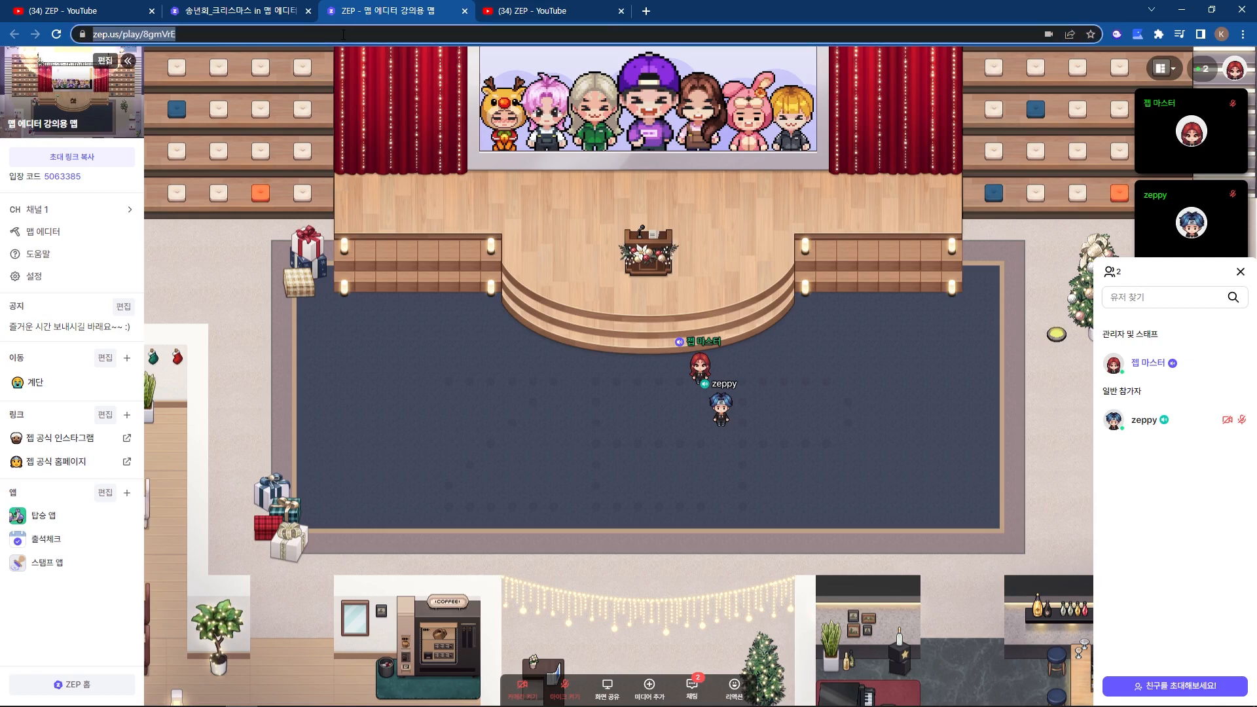
pyautogui.press('Return')
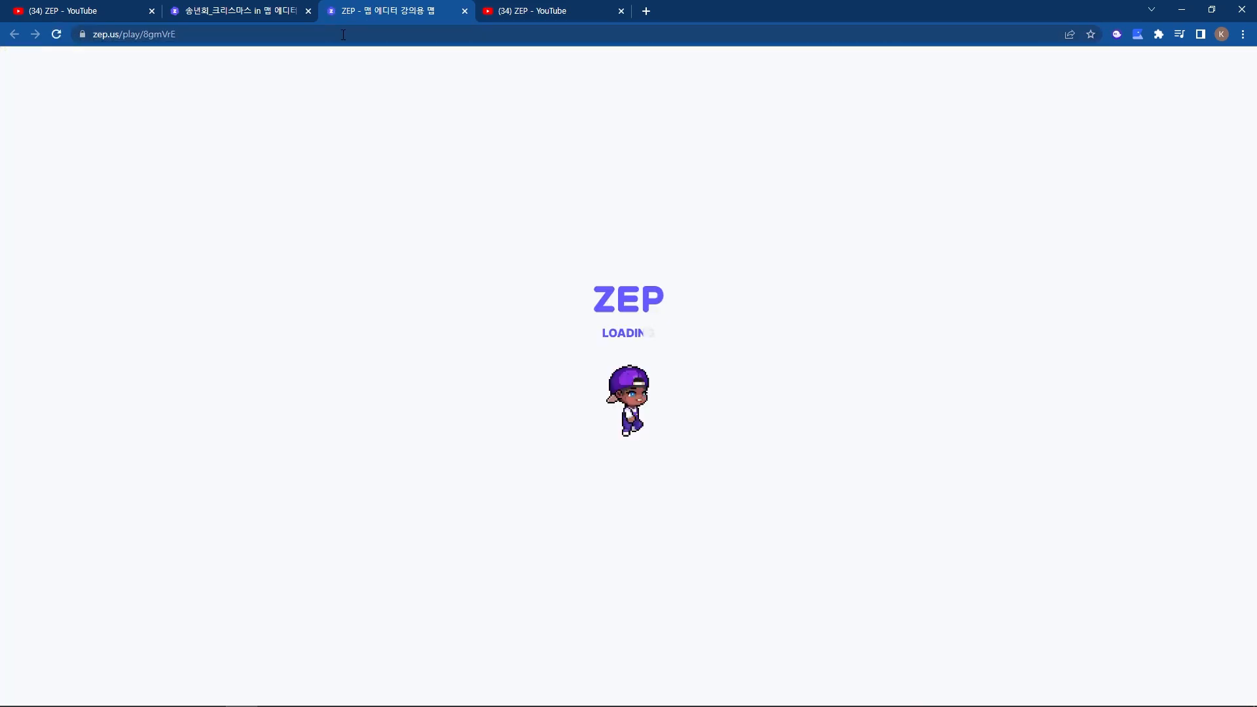
pyautogui.press('Up')
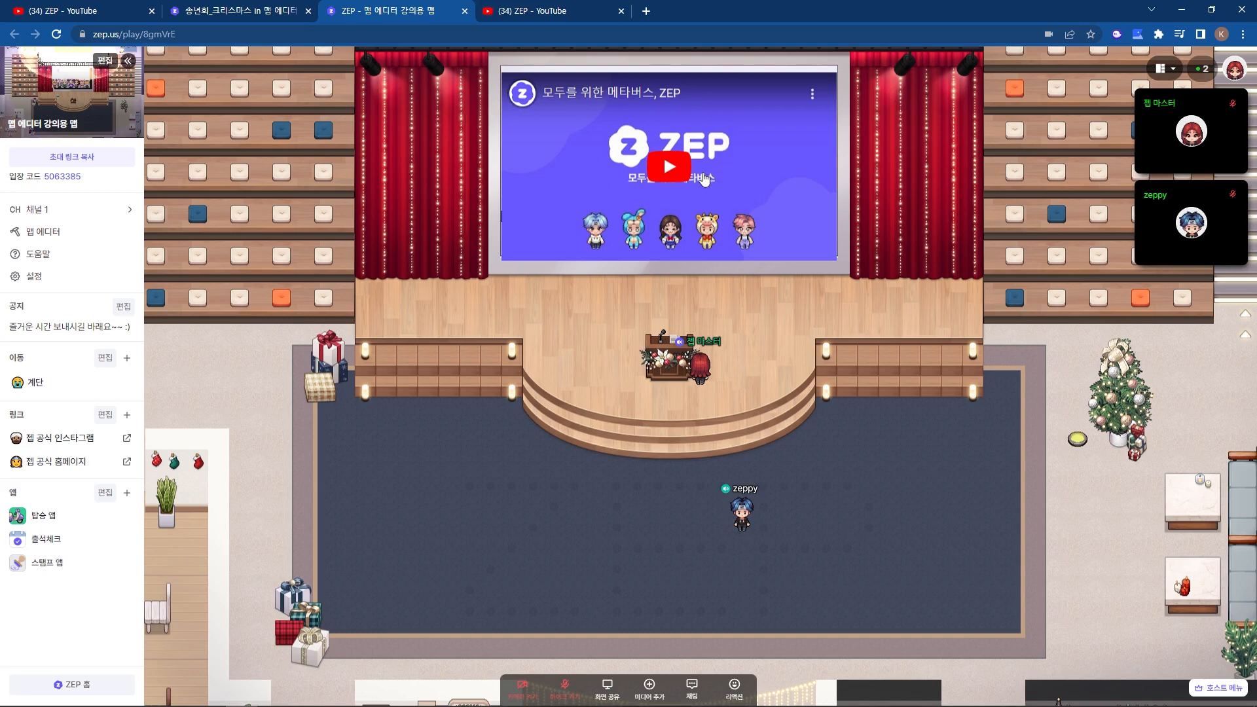
pyautogui.click(669, 168)
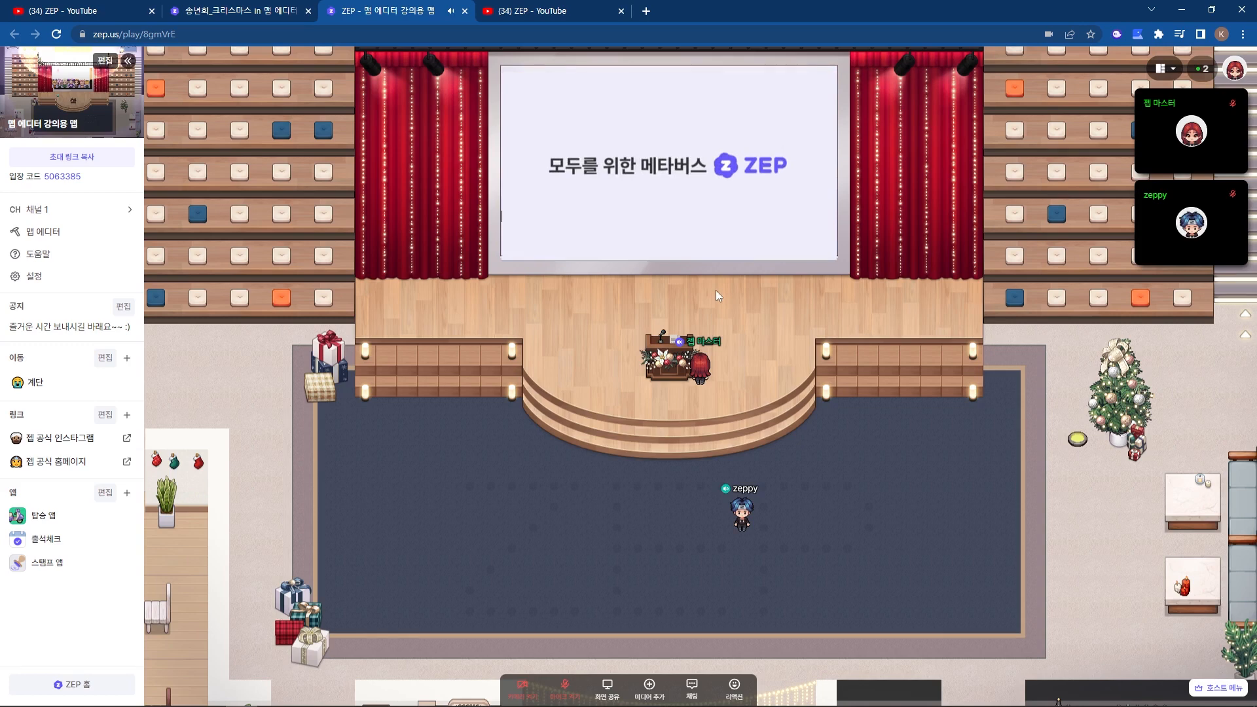
pyautogui.click(670, 167)
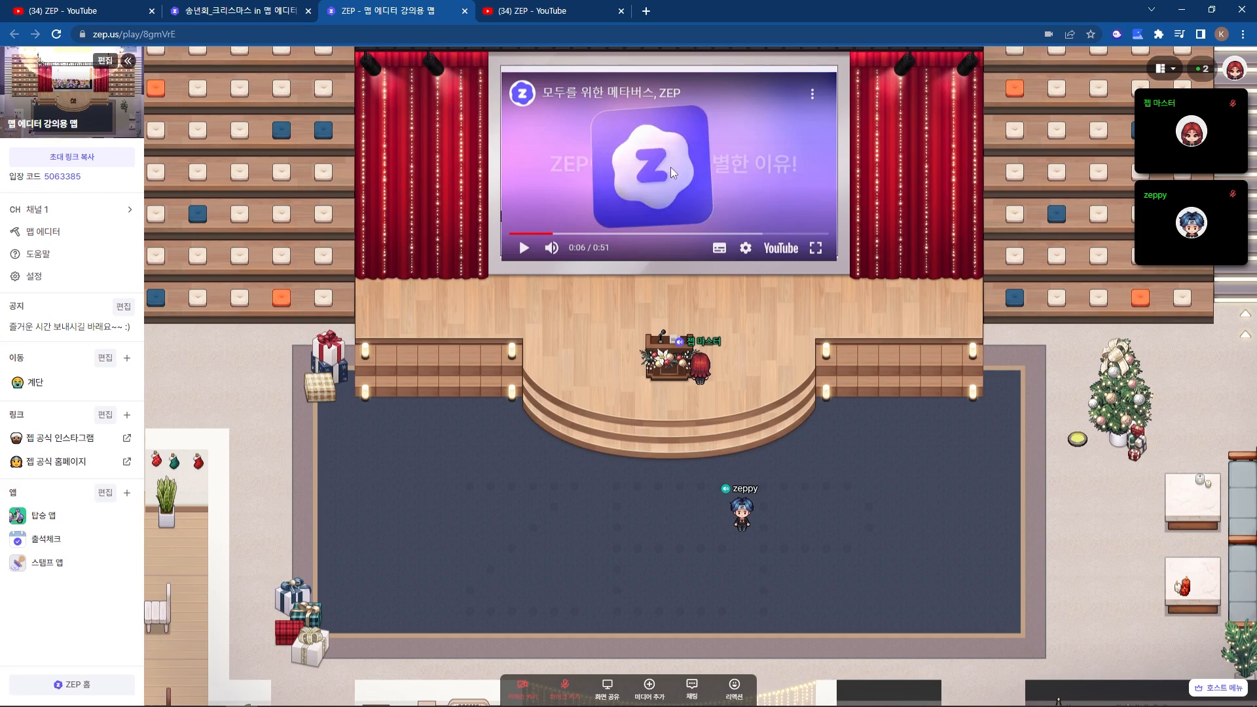
# Open the soccer stadium map (젭 축구장) in the map editor and stamp impassable tiles (통과 불가) along the pitch's right-hand fence and entrance.
pyautogui.click(222, 11)
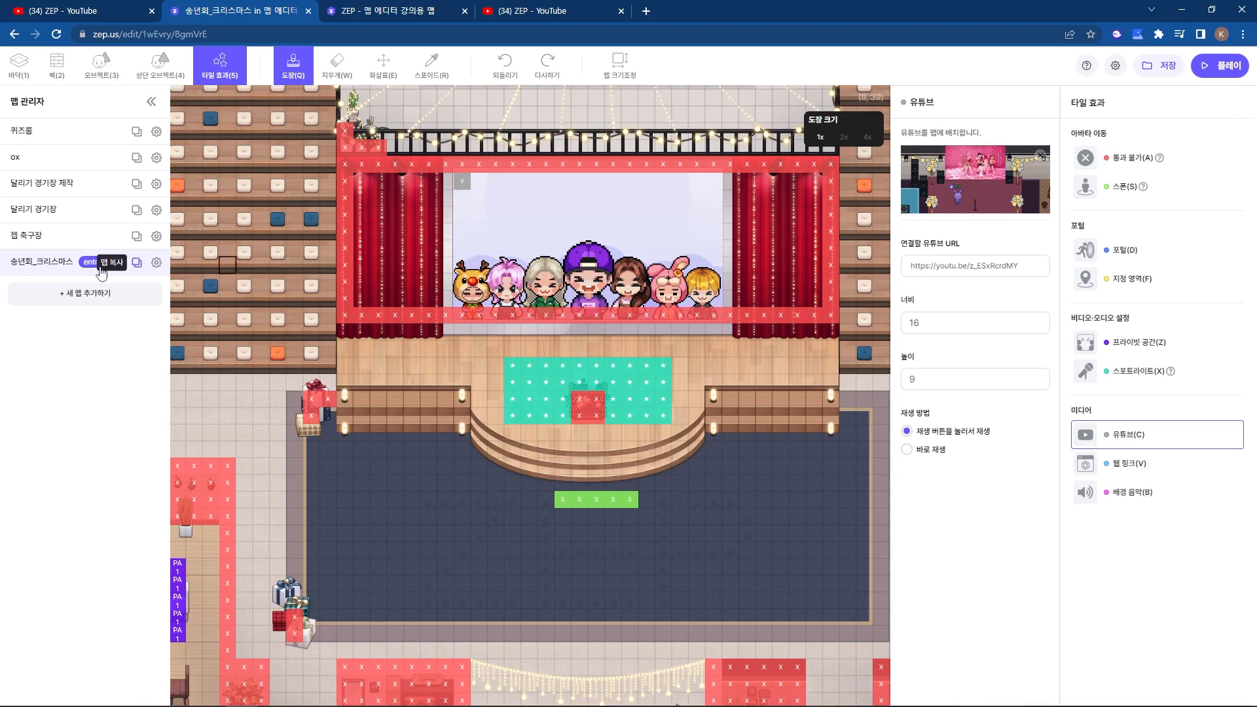
pyautogui.click(23, 237)
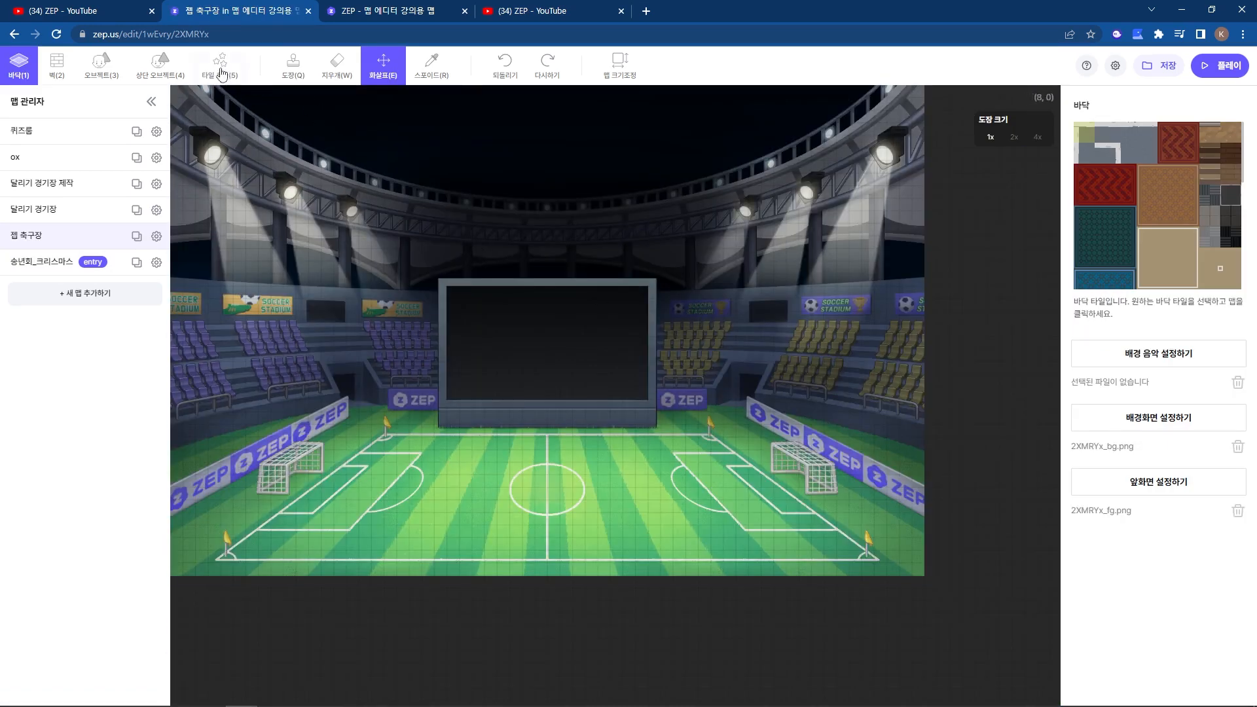
pyautogui.click(222, 72)
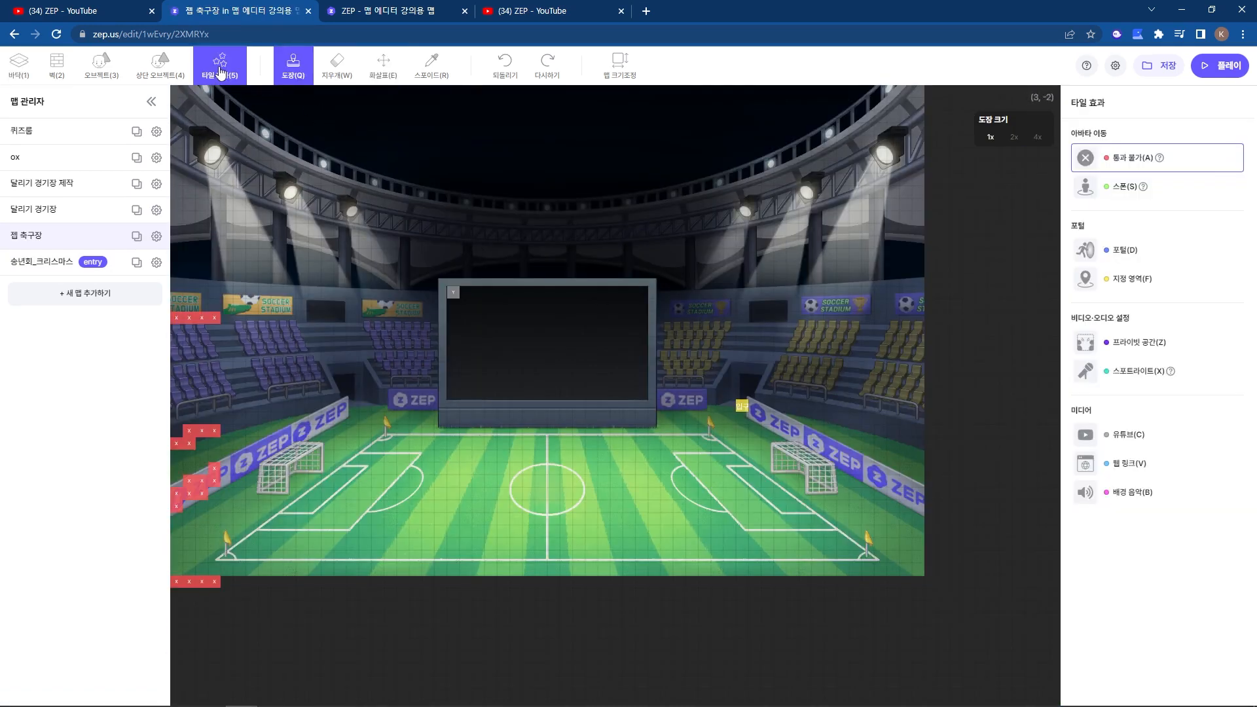
pyautogui.moveTo(680, 409)
pyautogui.mouseDown()
pyautogui.moveTo(753, 372)
pyautogui.moveTo(770, 412)
pyautogui.moveTo(907, 494)
pyautogui.mouseUp()
# Stamp four spawn tiles (스폰) in a square arrangement inside the pitch's centre circle.
pyautogui.click(1115, 197)
pyautogui.click(529, 481)
pyautogui.click(567, 481)
pyautogui.click(566, 507)
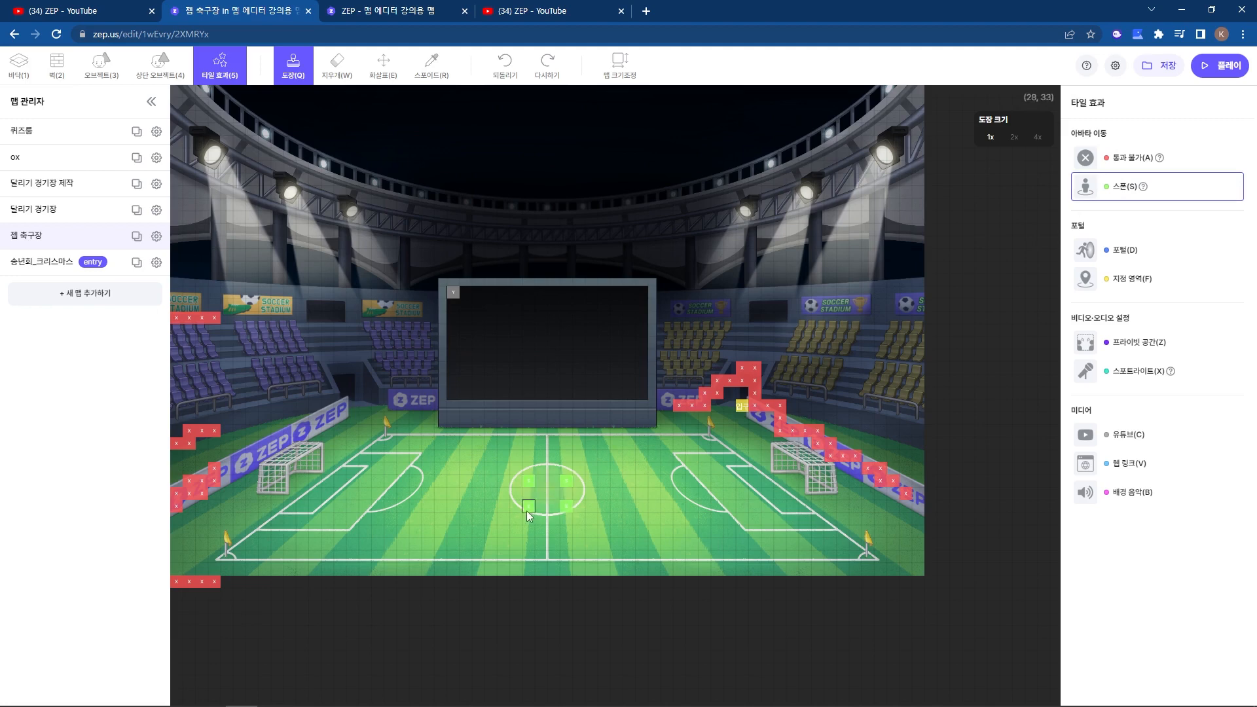
pyautogui.click(528, 507)
# Add a 1 by 1 designated area (지정 영역) named 입구1 at the stadium's left entrance.
pyautogui.click(1144, 275)
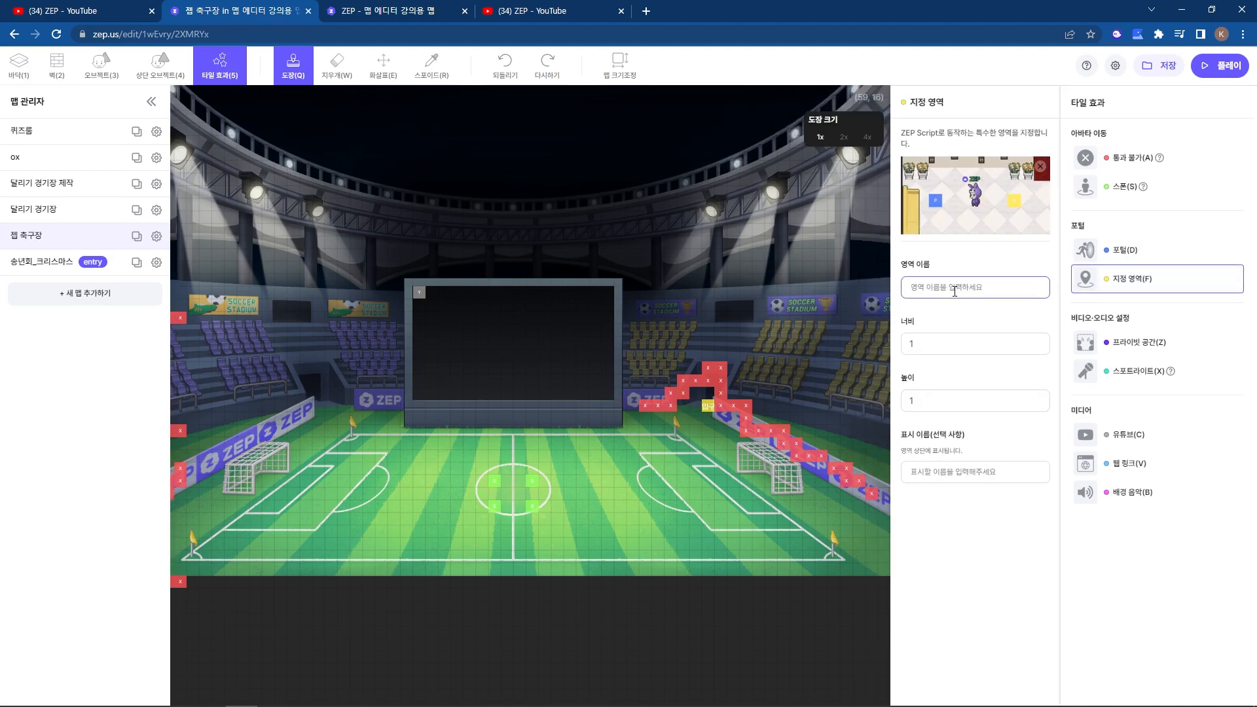
pyautogui.write('입구1')
pyautogui.click(331, 406)
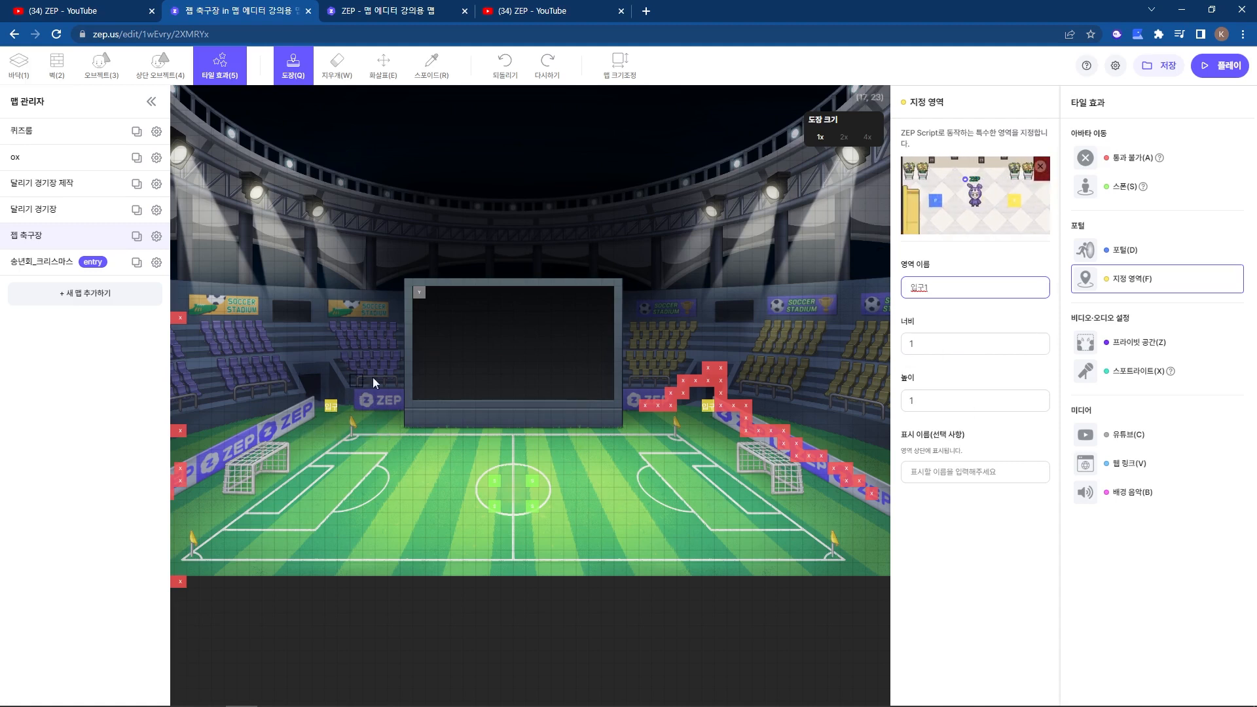
# Review the options of the portal (포털), private space (프라이빗 공간) and spotlight (스포트라이트) tile effects.
pyautogui.click(1089, 250)
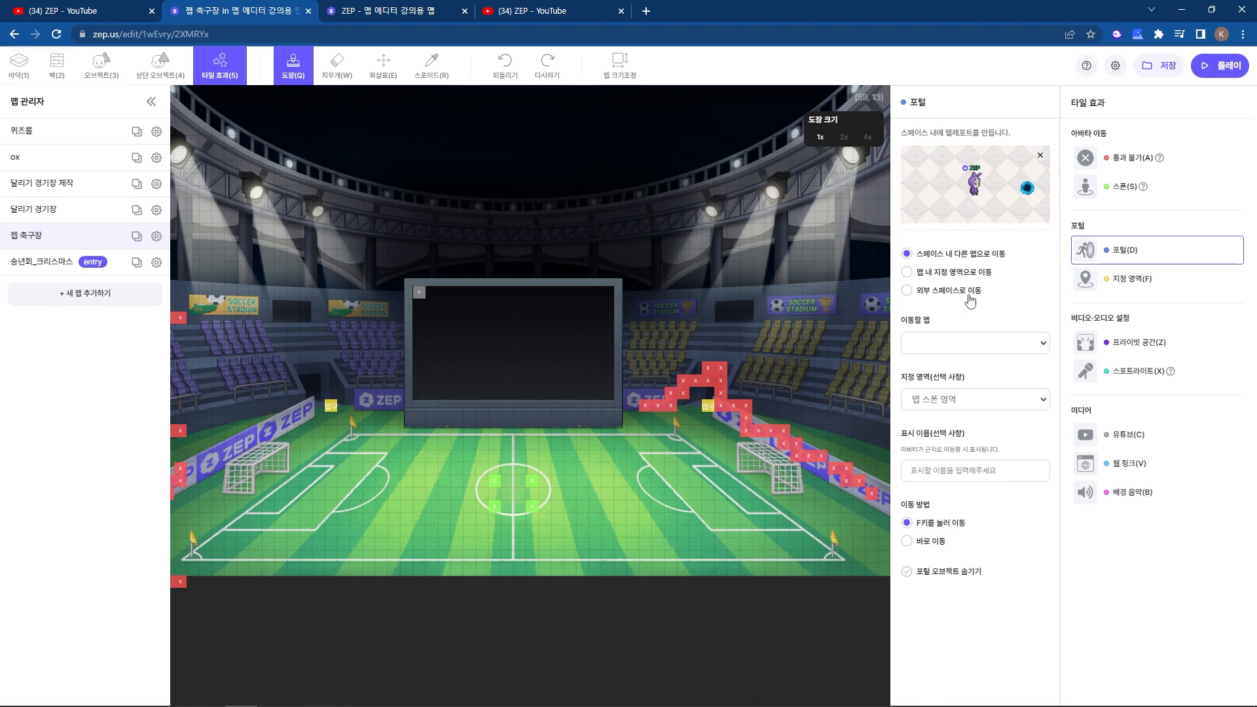
pyautogui.click(1148, 353)
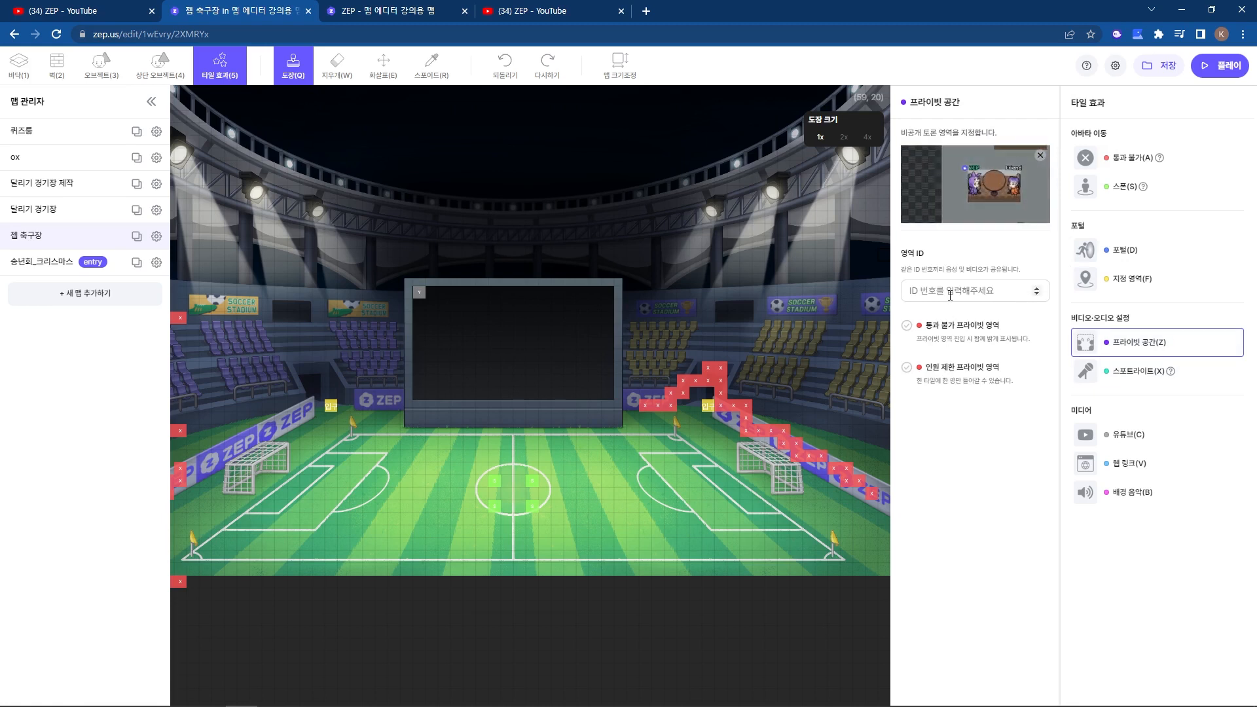
pyautogui.click(1131, 370)
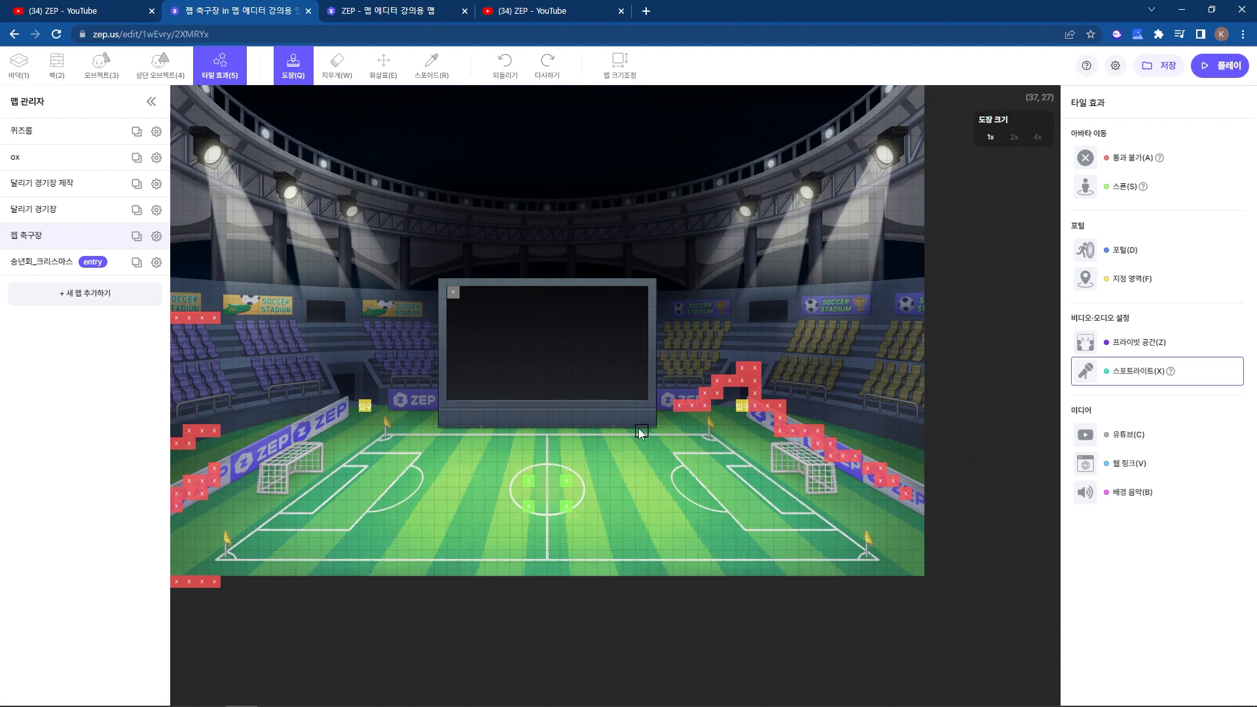
# Open the YouTube tile effect's video URL (연결할 유튜브 URL) for editing on the stadium map.
pyautogui.click(1129, 436)
pyautogui.click(942, 263)
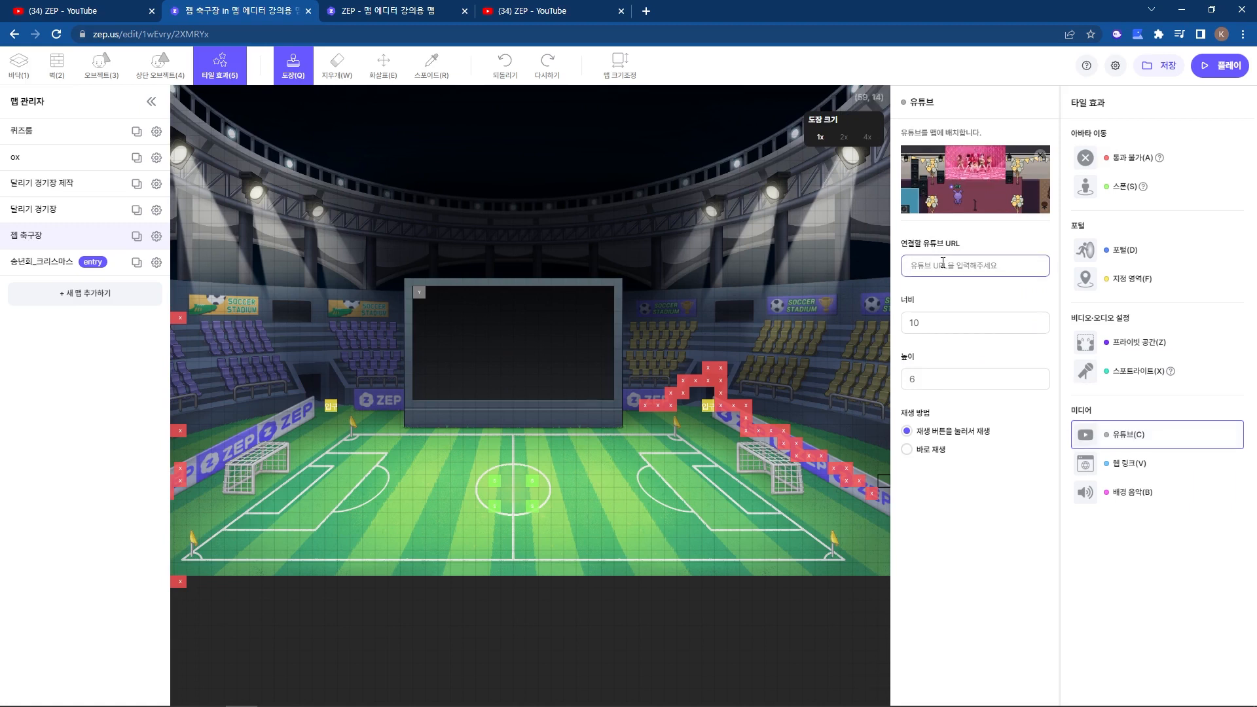